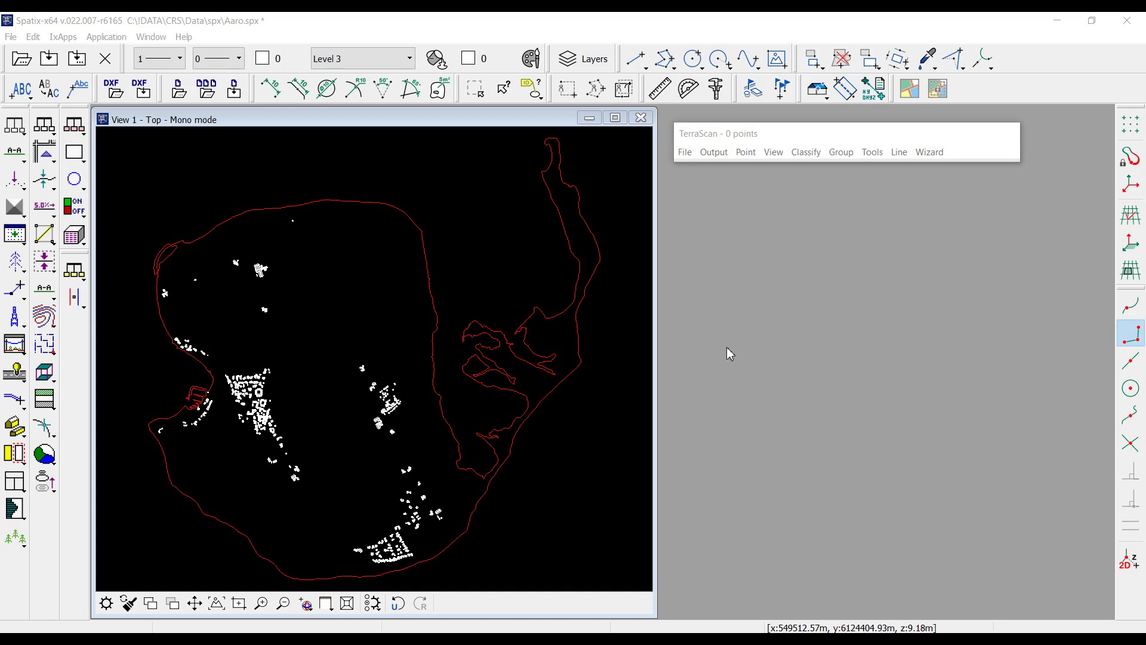
# Check the CAD file's CRS, which shows WGS 84 / Pseudo-Mercator, and close the settings unchanged
pyautogui.click(38, 40)
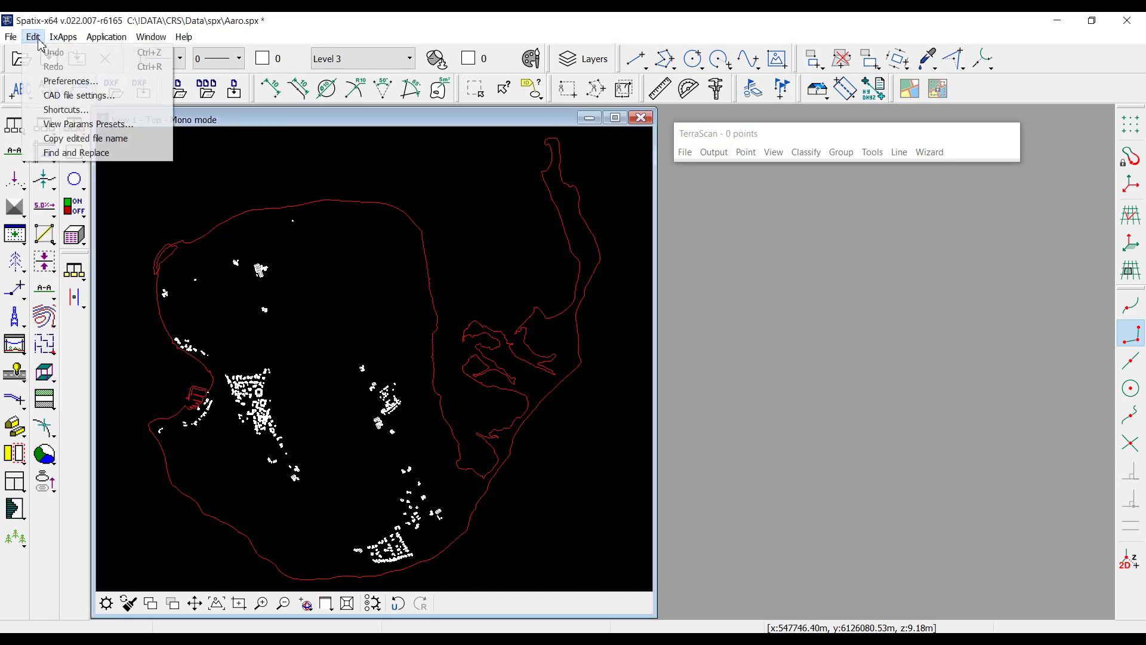
pyautogui.click(61, 96)
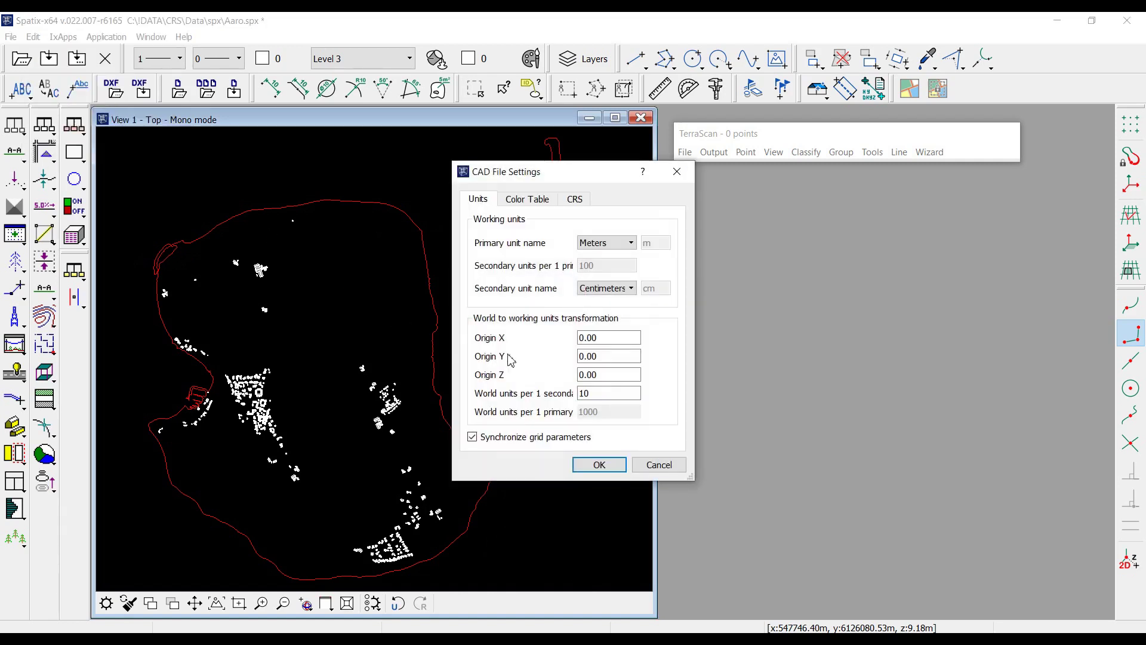
pyautogui.click(574, 200)
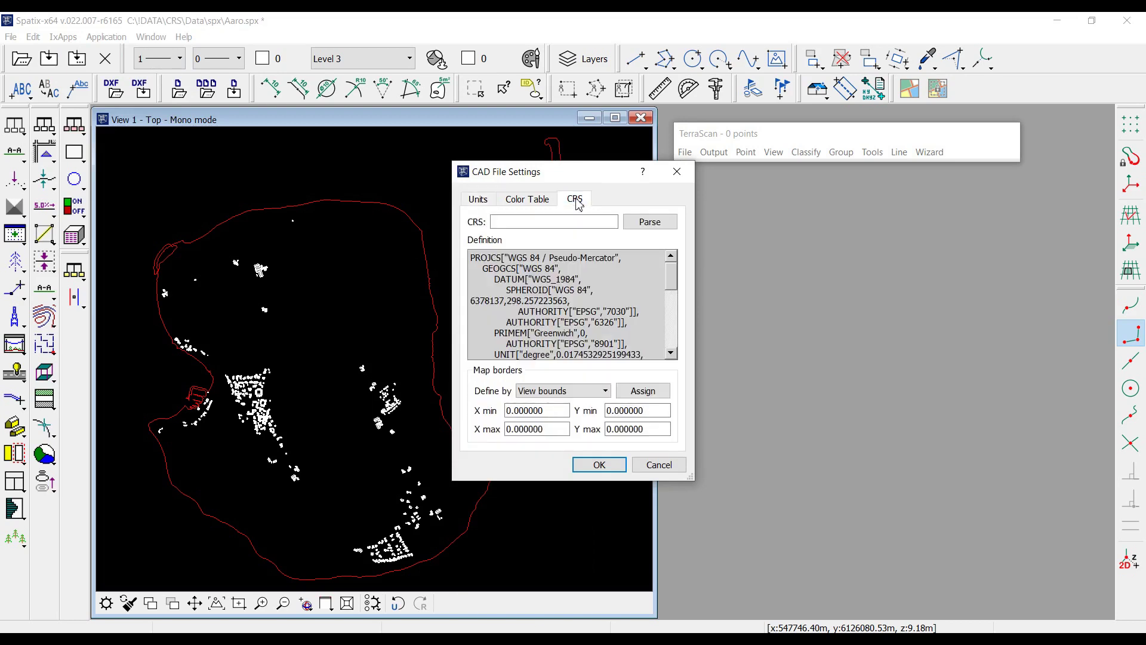
pyautogui.moveTo(586, 172); pyautogui.dragTo(505, 172)
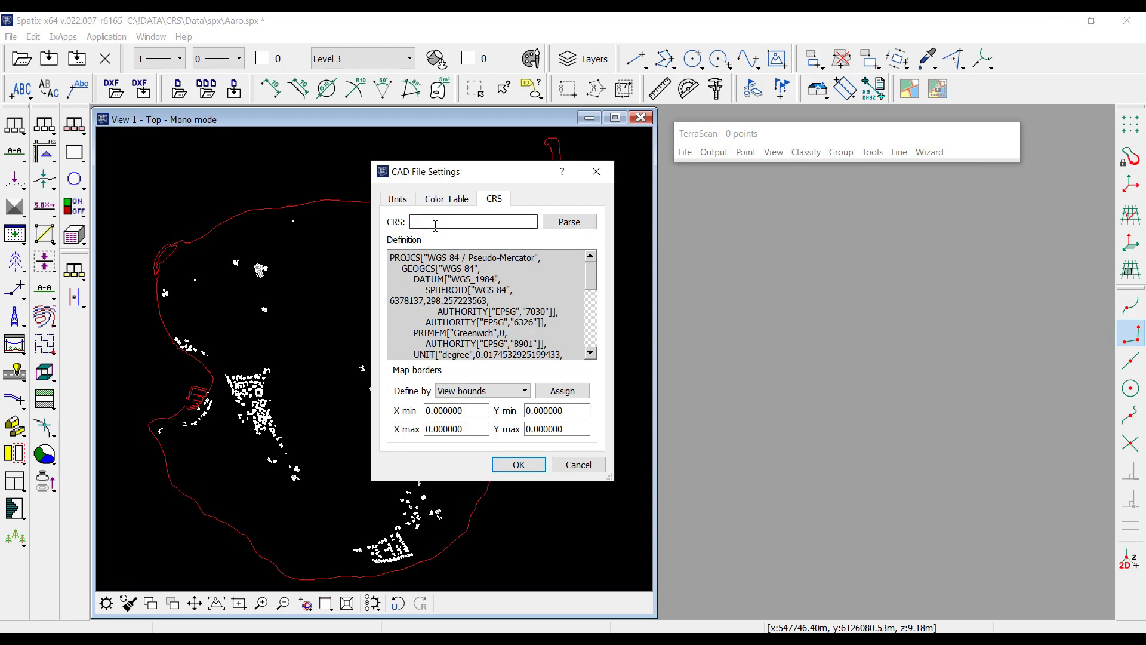
pyautogui.moveTo(435, 224)
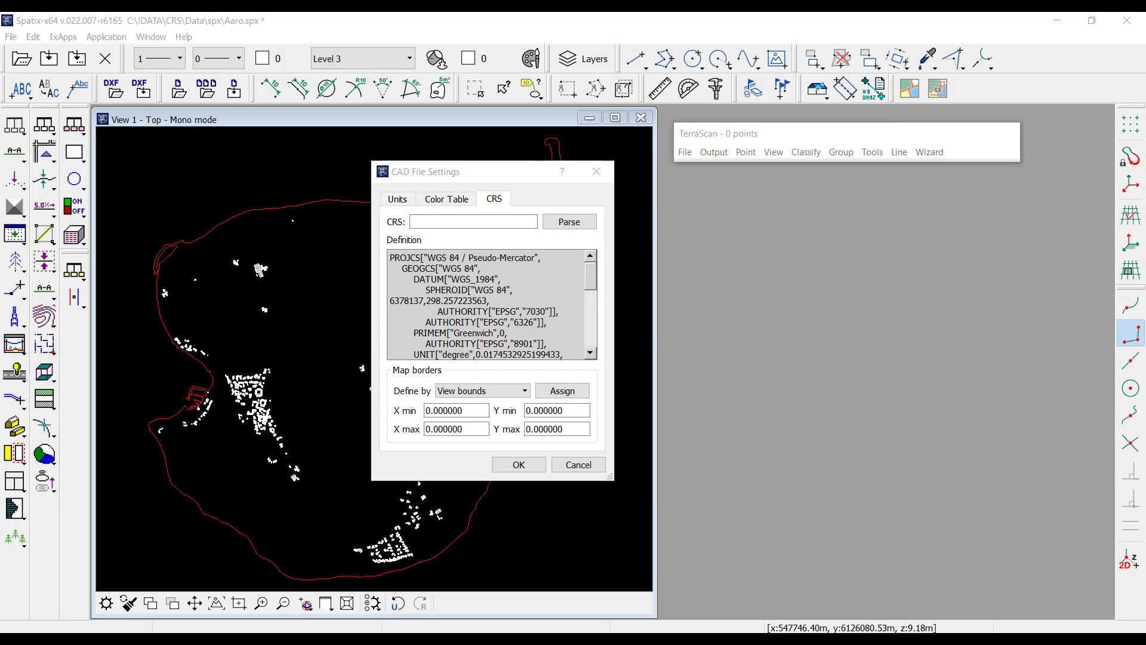
pyautogui.moveTo(468, 259); pyautogui.dragTo(539, 264)
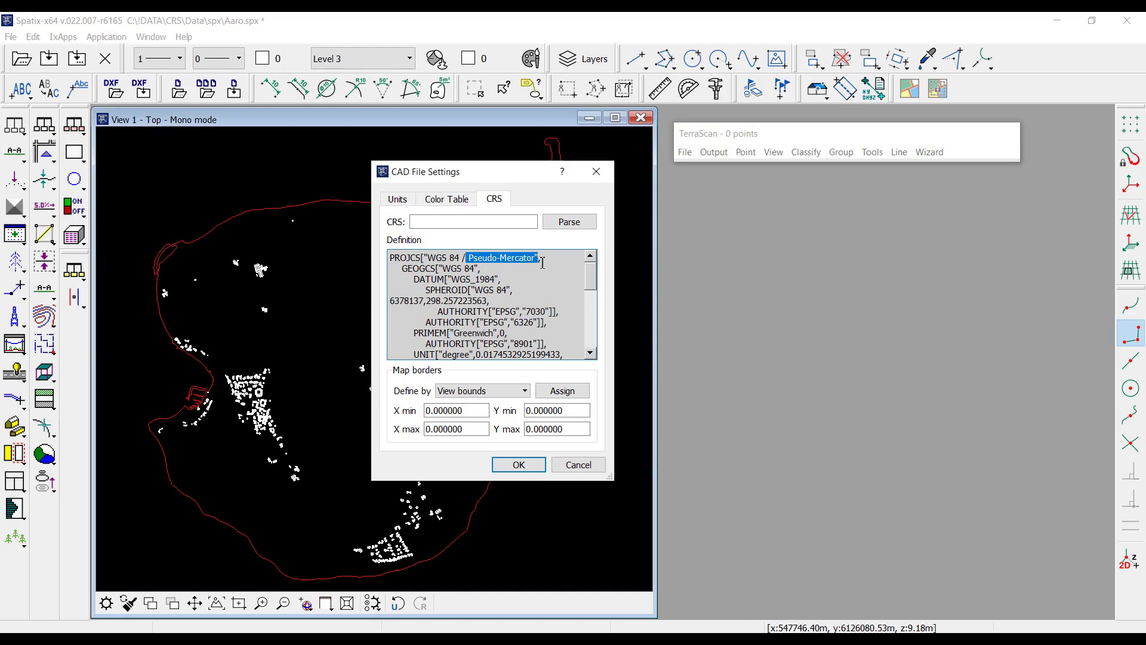
pyautogui.moveTo(593, 276); pyautogui.dragTo(587, 350)
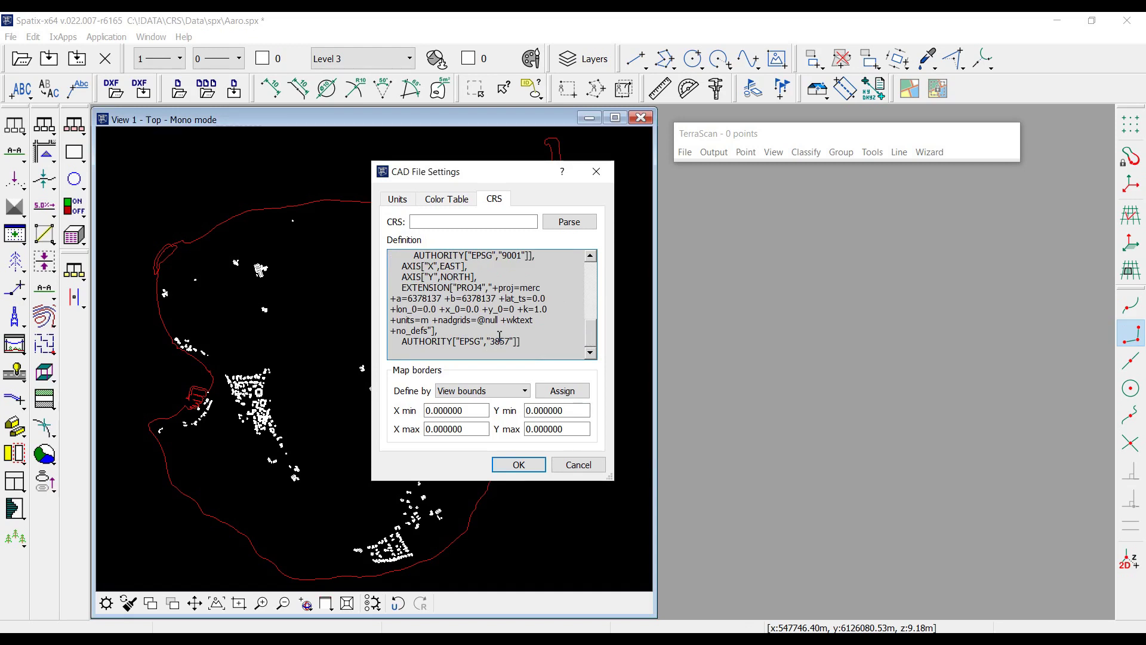
pyautogui.click(425, 223)
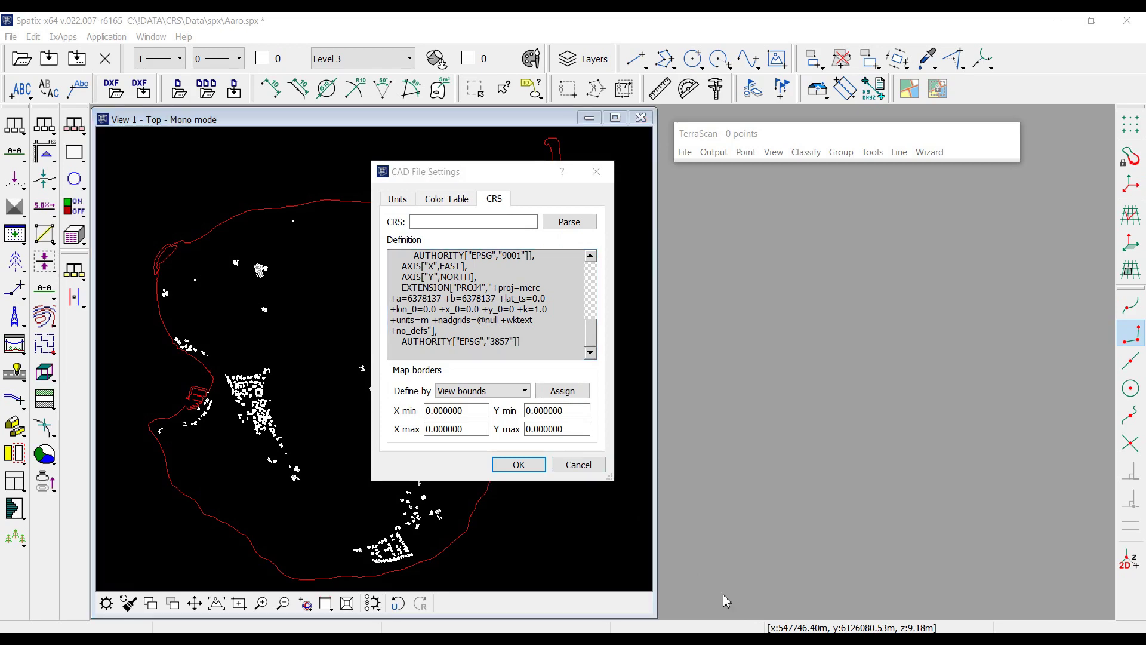
pyautogui.click(593, 466)
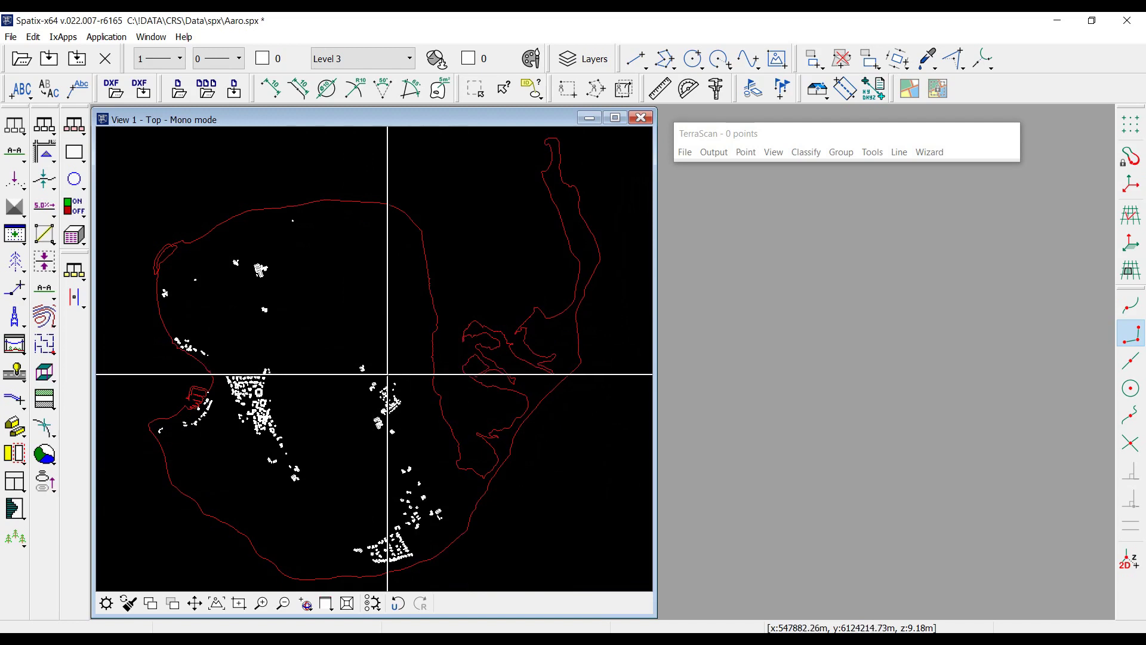
# Read the Aaro.fbi lidar points into TerraScan, keeping projection 32632
pyautogui.click(686, 153)
pyautogui.click(702, 203)
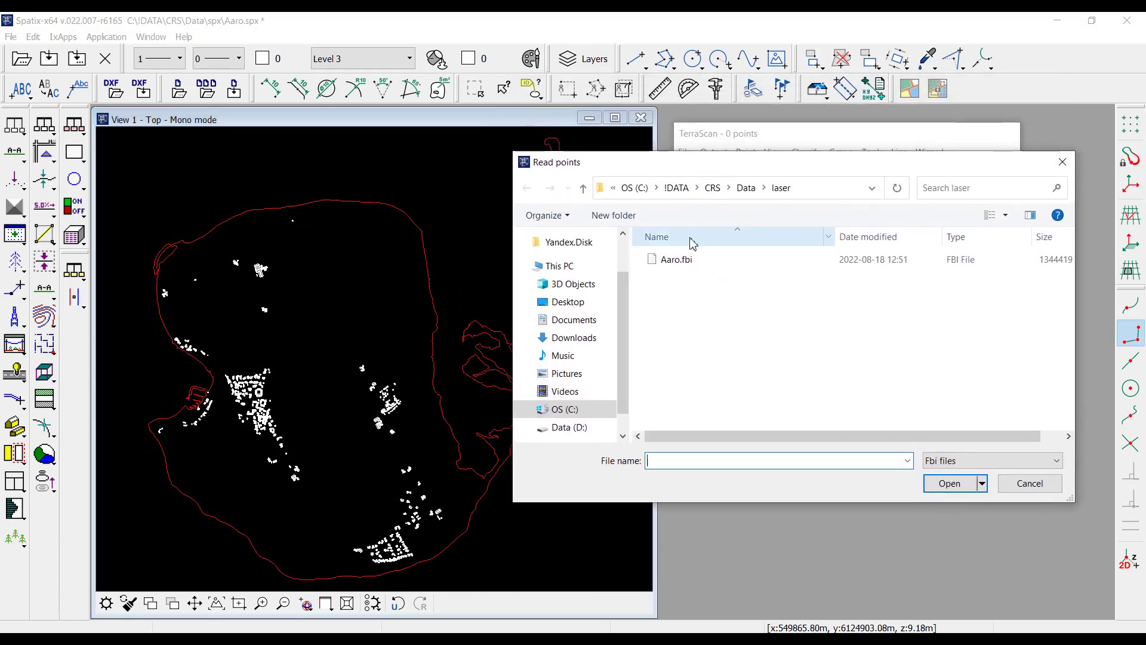
pyautogui.doubleClick(678, 253)
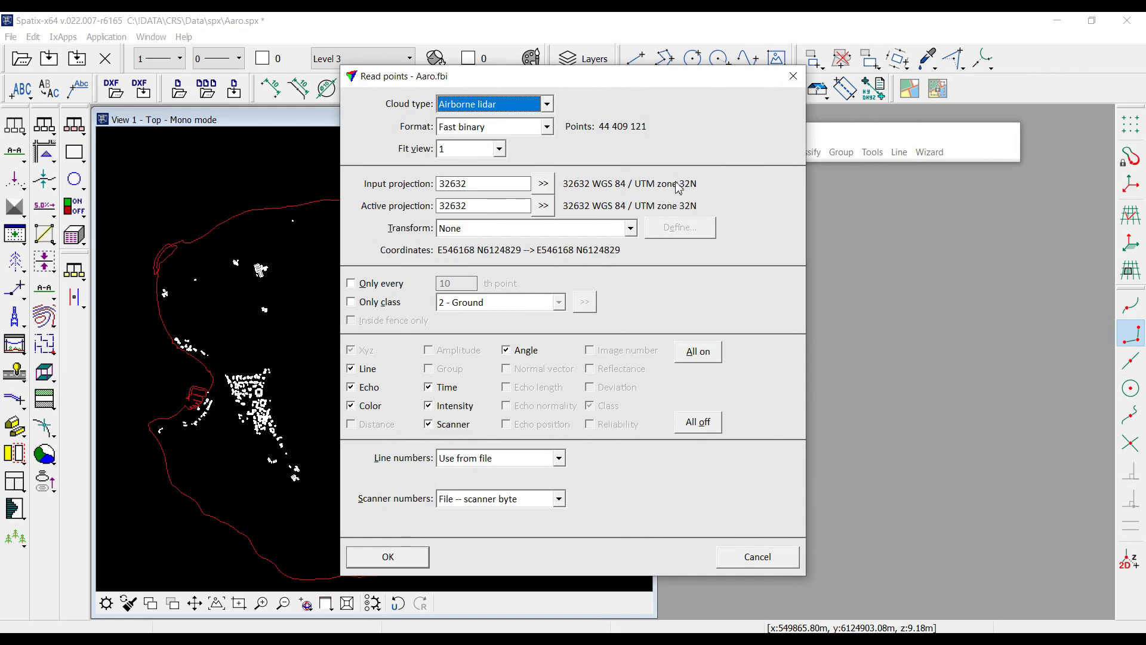
pyautogui.click(388, 557)
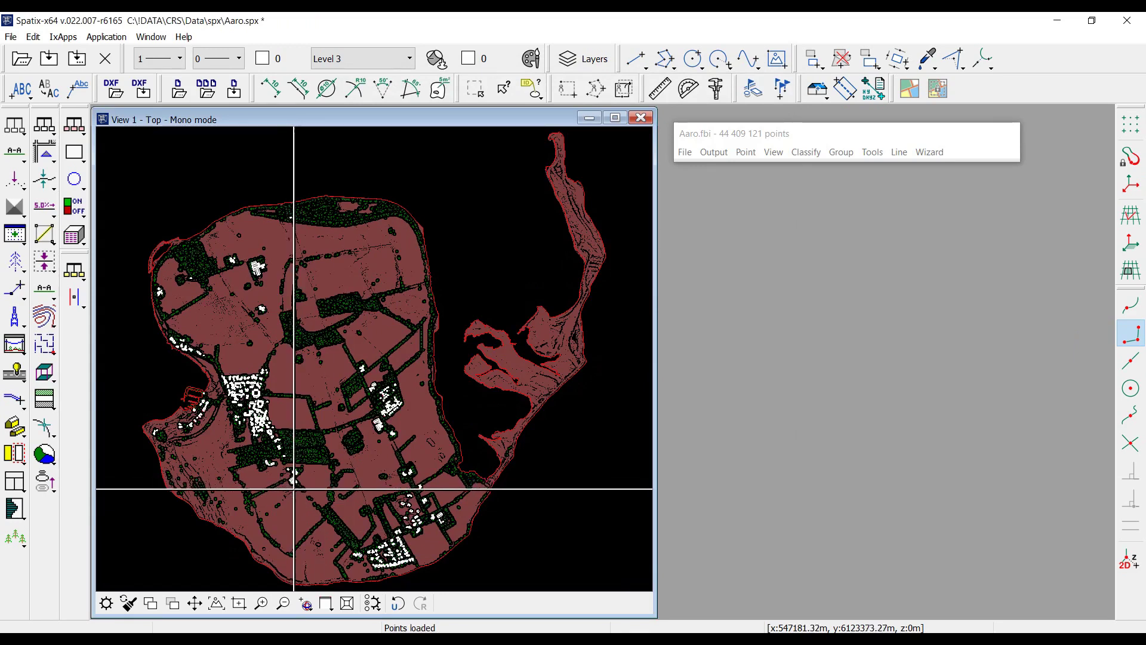
pyautogui.click(106, 603)
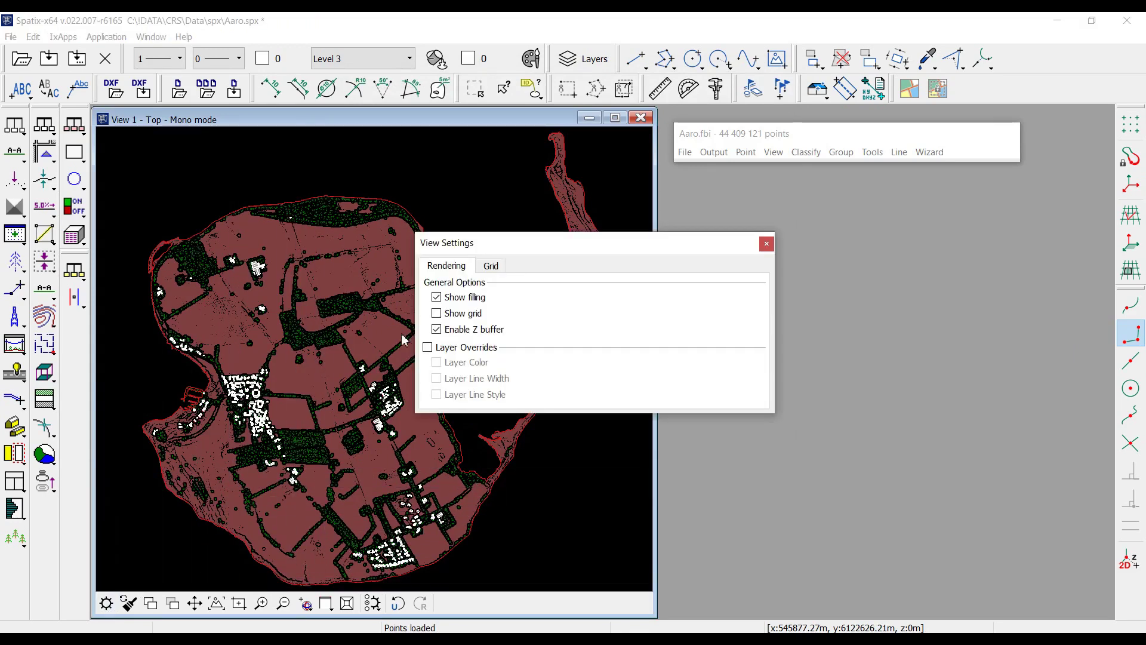
pyautogui.click(436, 297)
pyautogui.click(766, 245)
pyautogui.scroll(3, 249, 415)
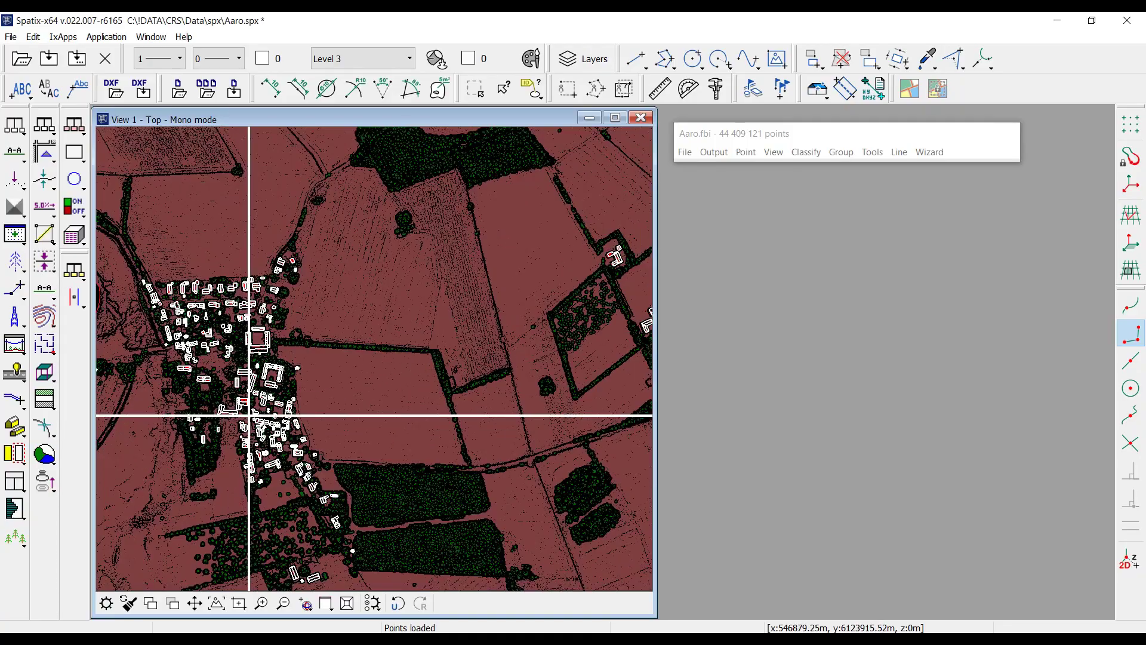
pyautogui.scroll(3, 249, 415)
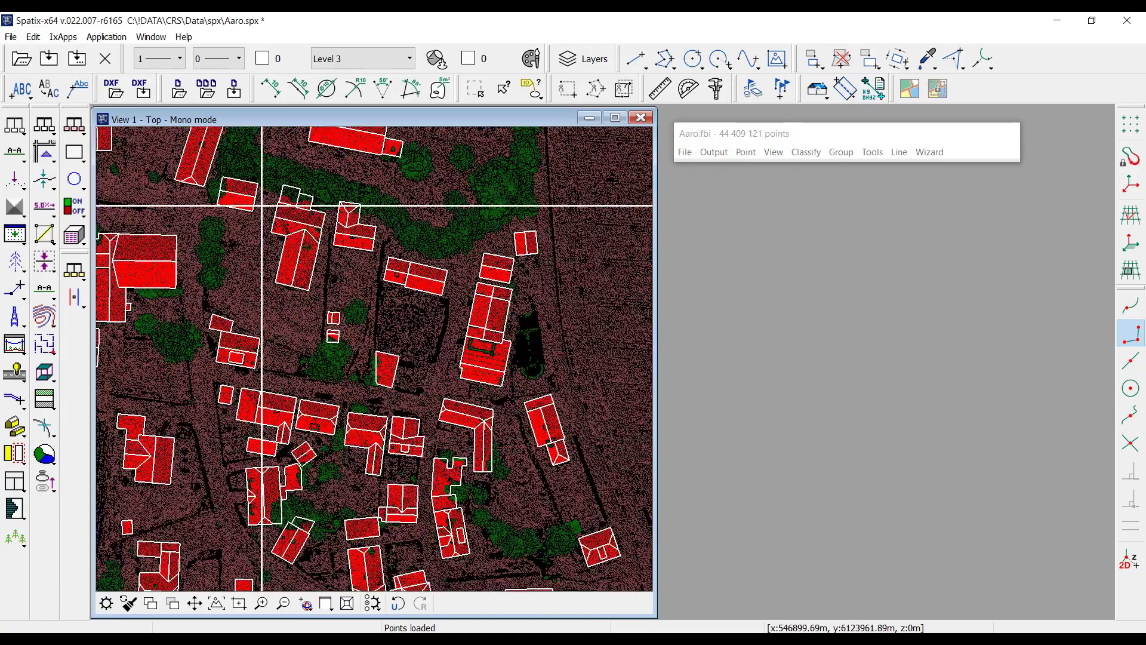
pyautogui.scroll(2, 261, 205)
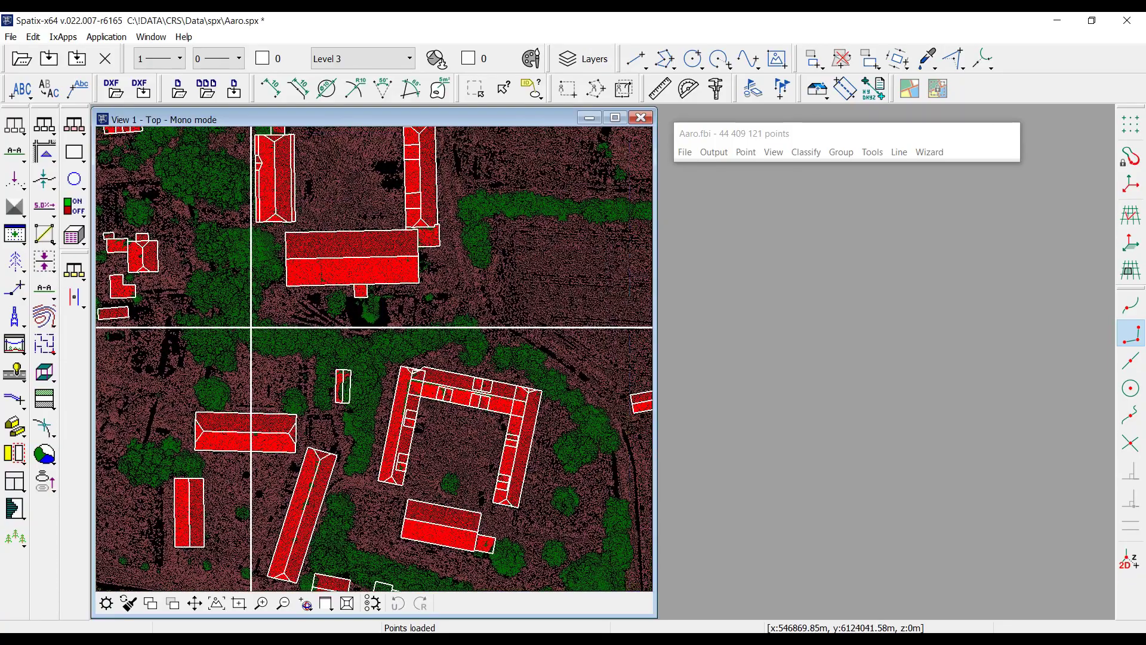
pyautogui.scroll(-1, 366, 266)
pyautogui.scroll(1, 384, 255)
pyautogui.scroll(1, 332, 478)
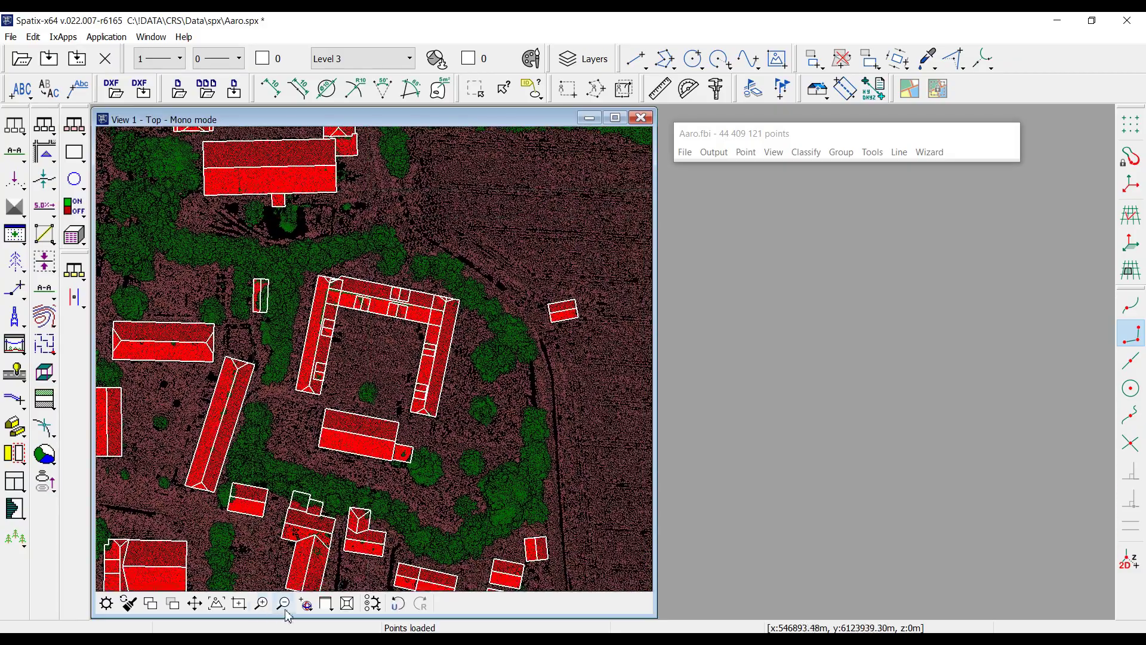
pyautogui.click(306, 604)
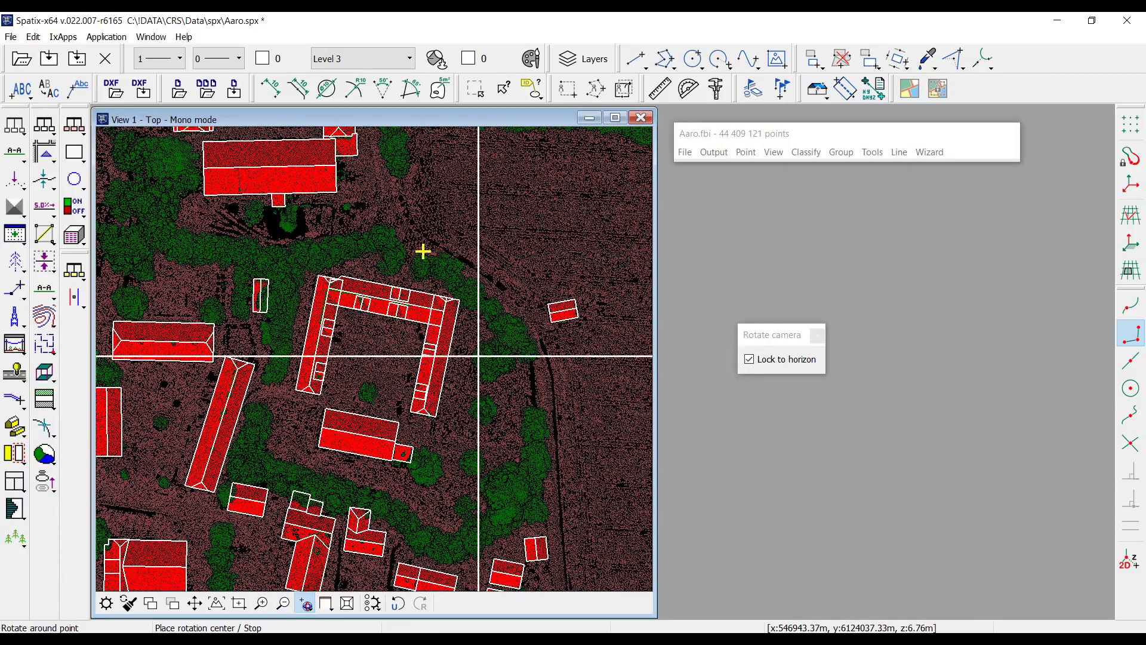
pyautogui.moveTo(499, 384)
pyautogui.mouseDown()
pyautogui.moveTo(481, 384)
pyautogui.moveTo(484, 372)
pyautogui.mouseUp()
pyautogui.scroll(-4, 511, 314)
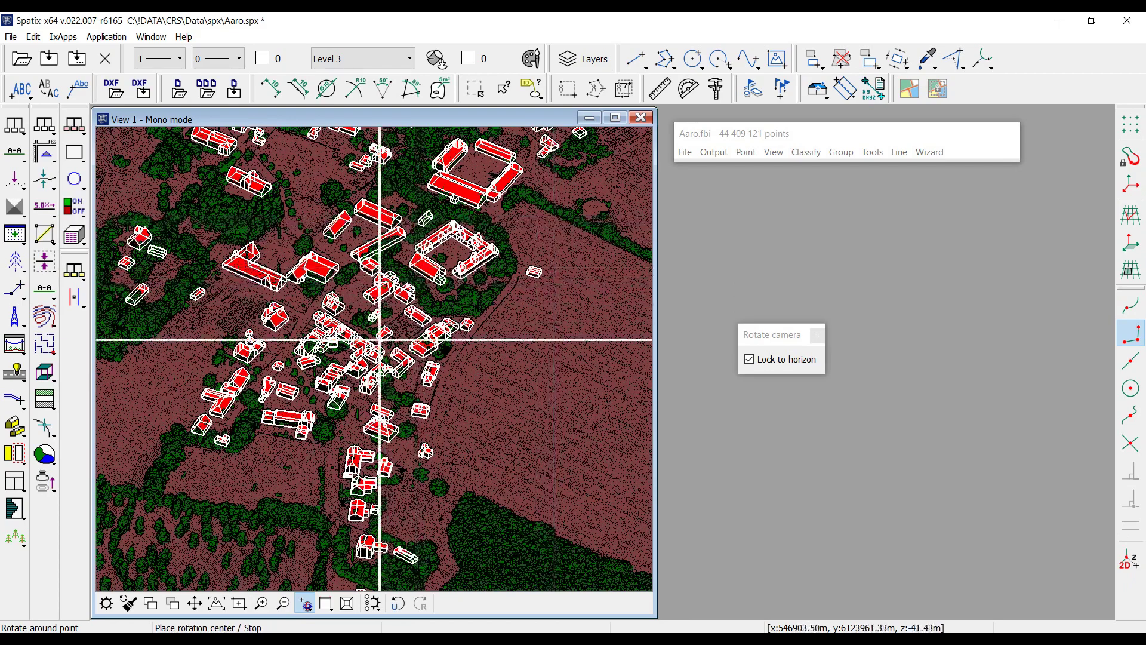
pyautogui.click(106, 603)
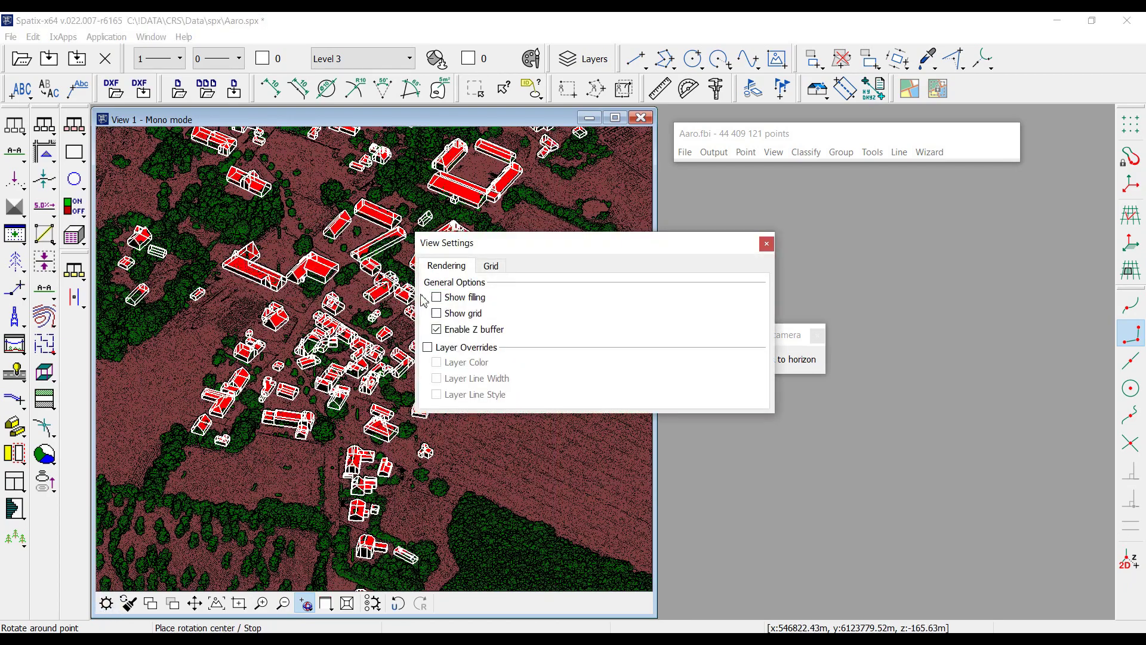
pyautogui.click(437, 297)
pyautogui.click(766, 244)
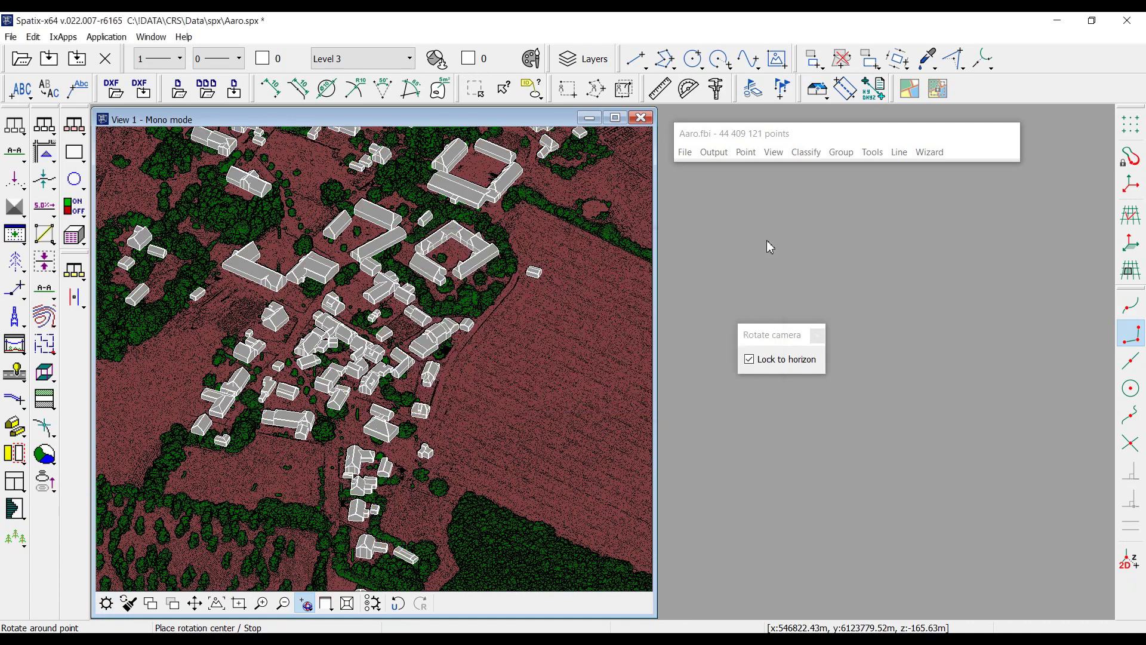
pyautogui.click(325, 602)
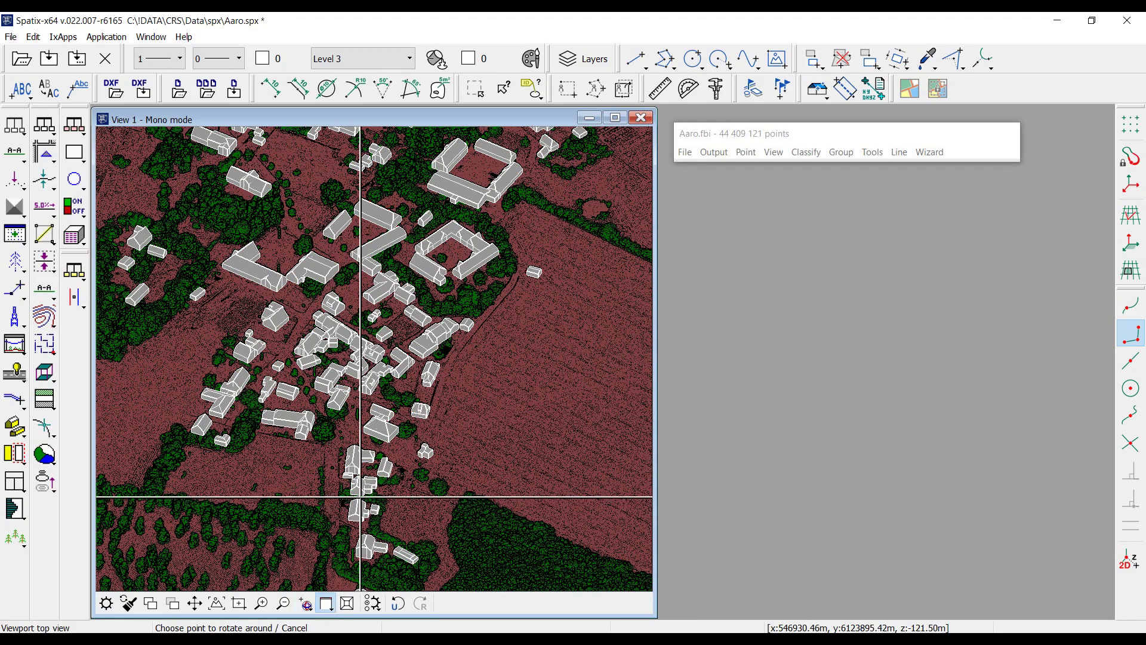
pyautogui.click(360, 497)
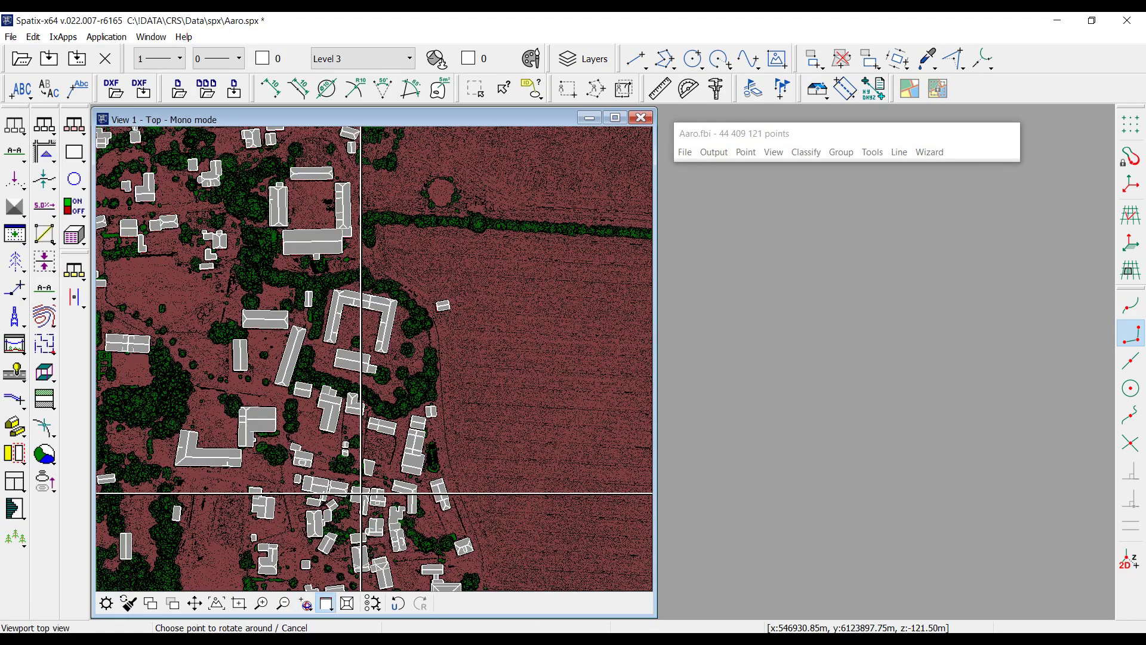
pyautogui.click(218, 604)
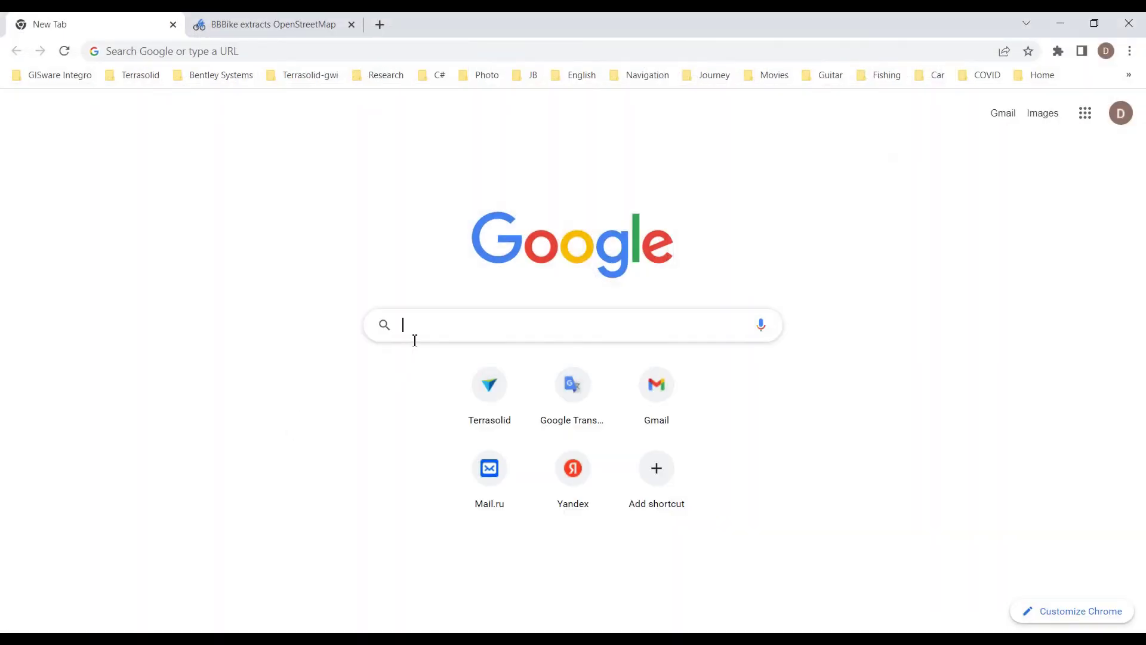
# Search Google for 'wkt 32n' and select the EPSG:25832 WKT definition on epsg.io
pyautogui.click(423, 330)
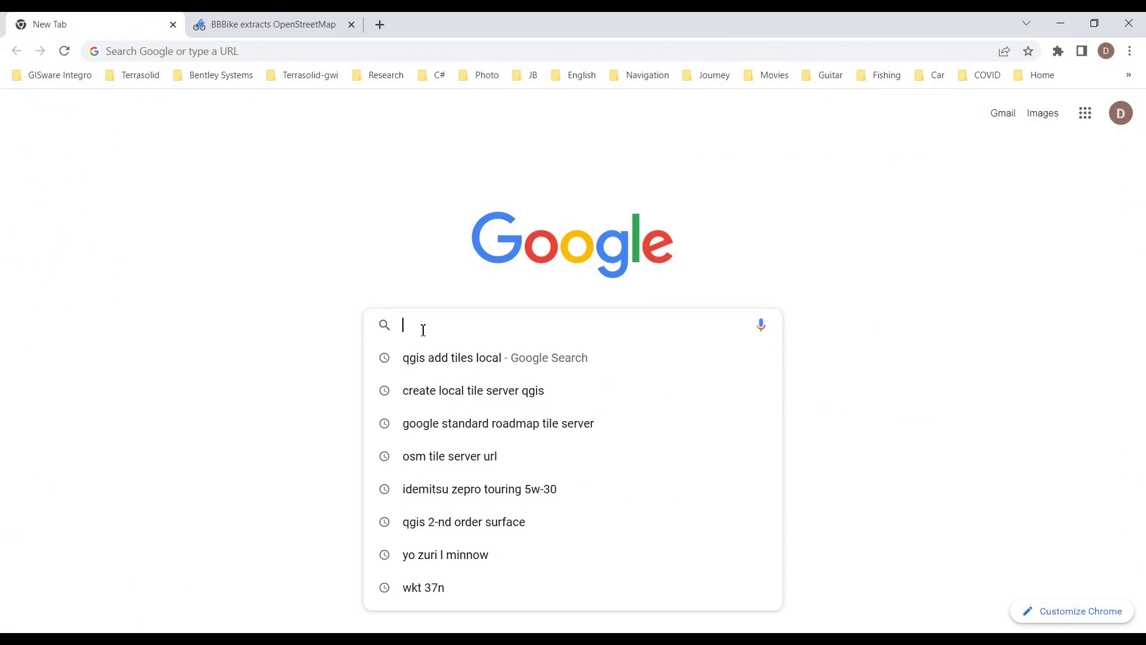
pyautogui.write('wkt')
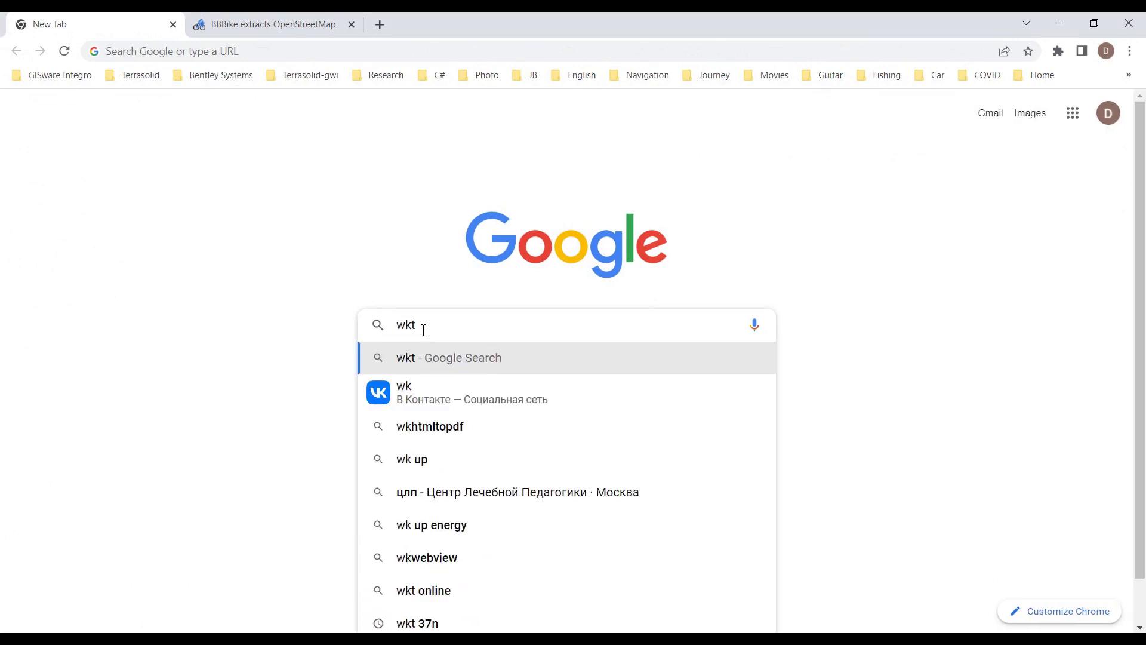
pyautogui.write(' 32n')
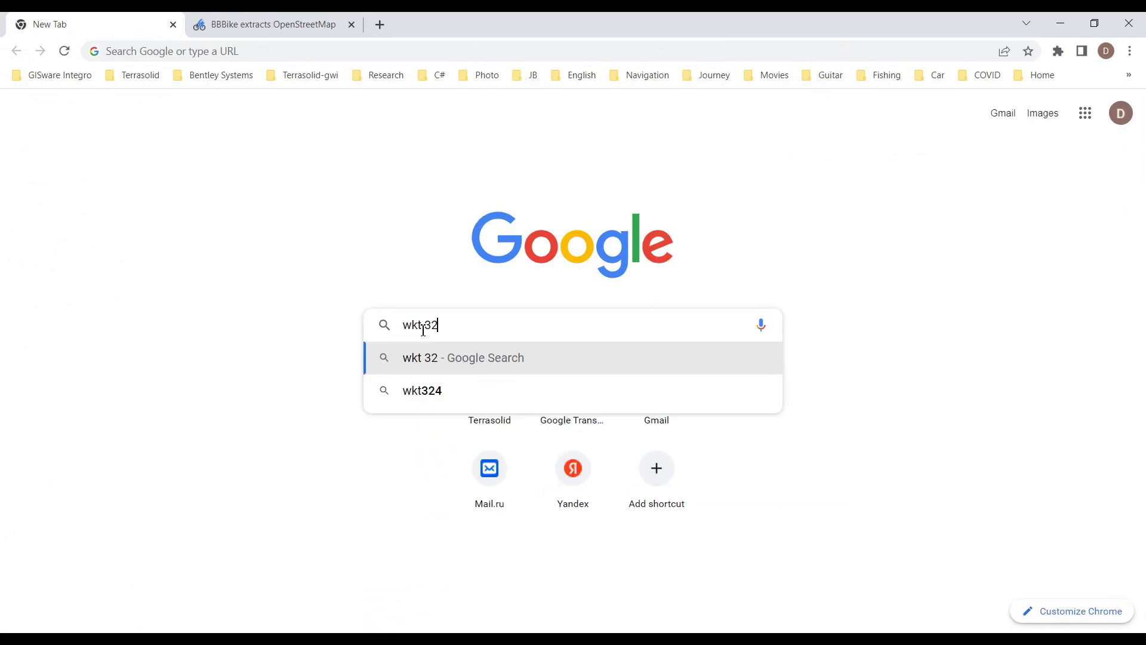
pyautogui.press('Return')
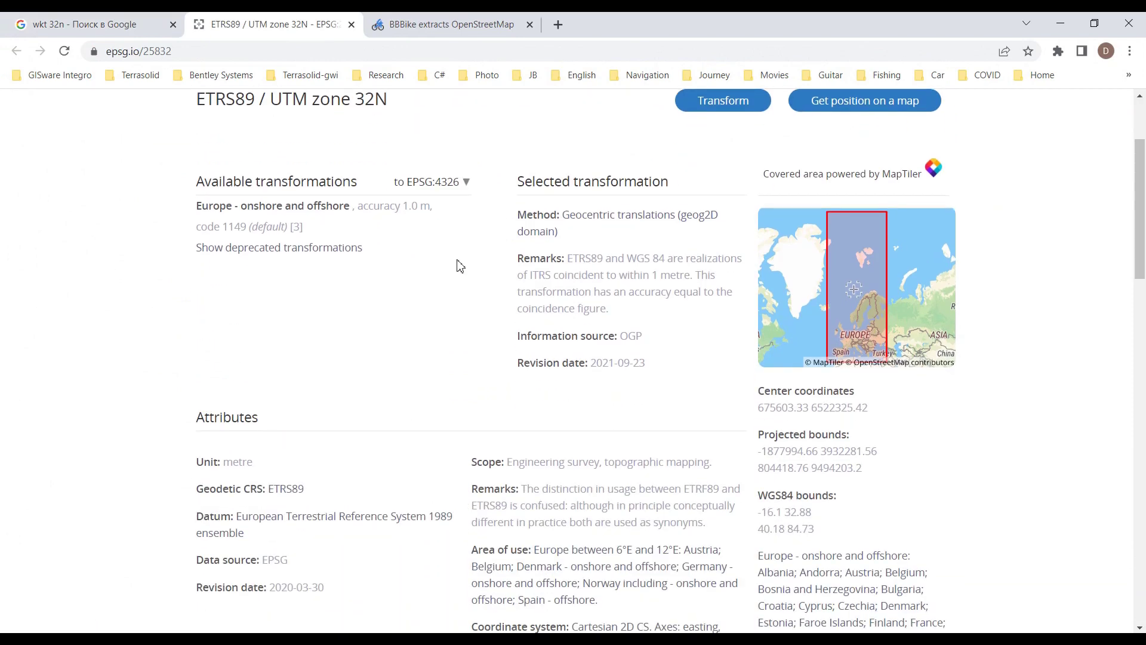
pyautogui.scroll(-4, 460, 280)
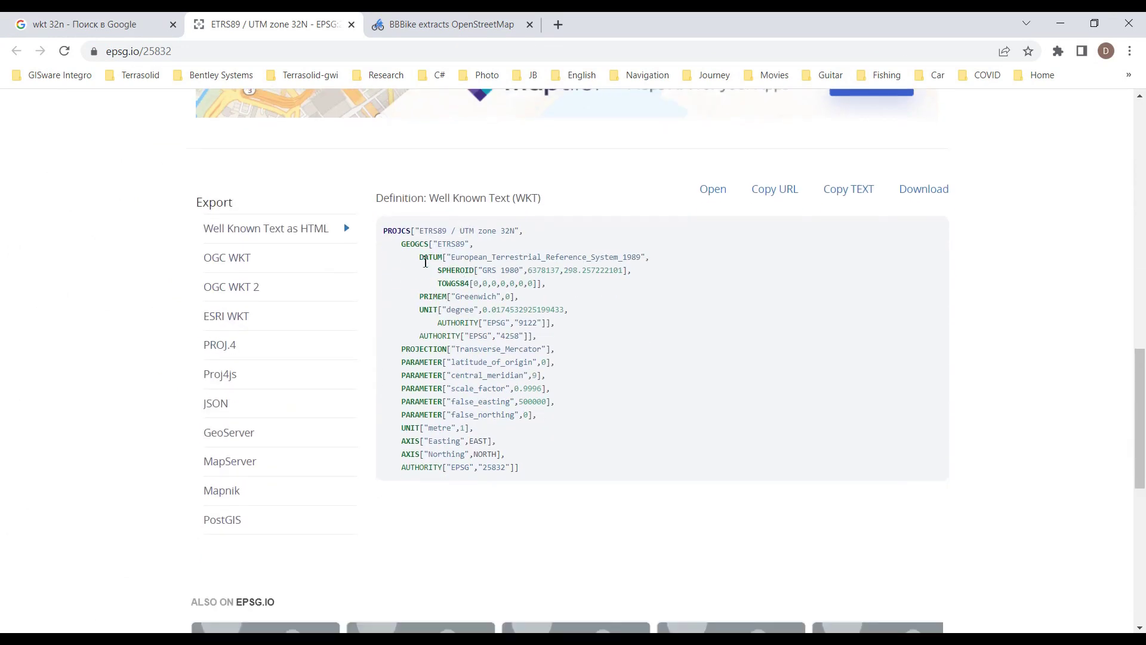
pyautogui.moveTo(384, 230); pyautogui.dragTo(523, 474)
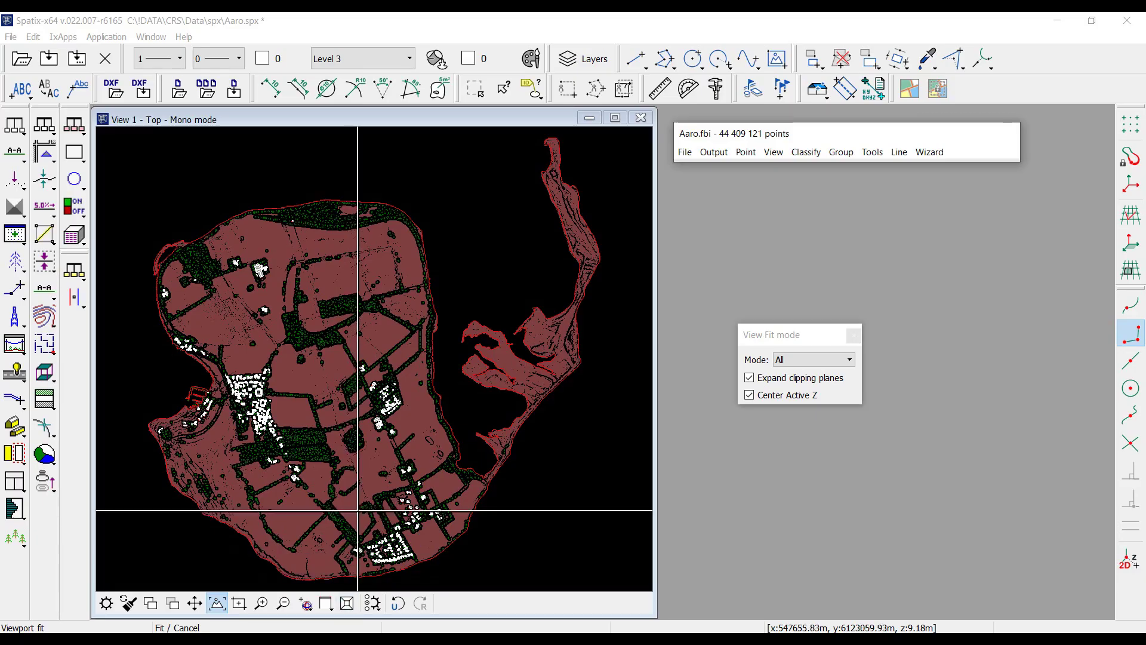
# Paste the EPSG:25832 WKT into the CAD file CRS field, parse it and confirm
pyautogui.click(33, 37)
pyautogui.click(45, 95)
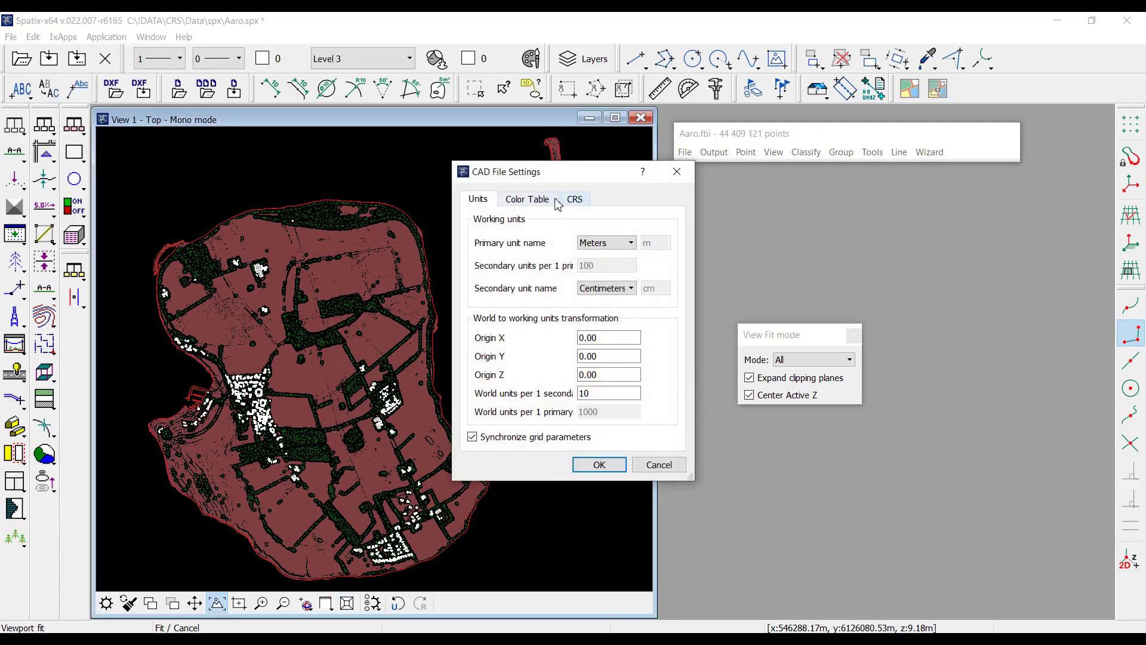
pyautogui.click(574, 199)
pyautogui.click(537, 223)
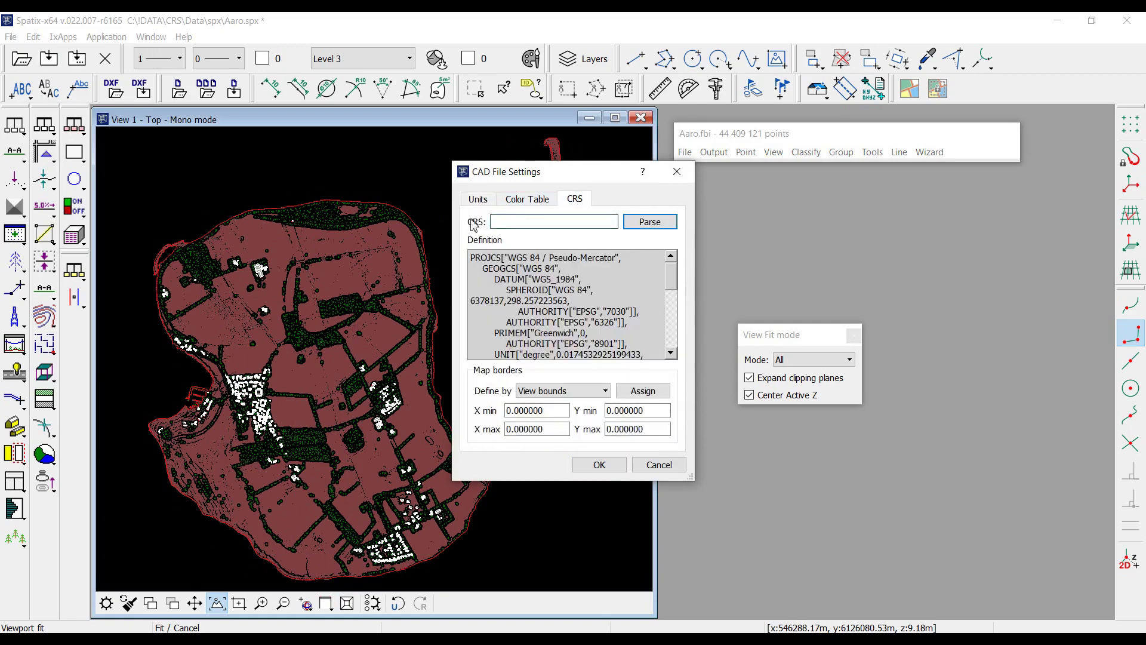
pyautogui.hotkey('ctrl', 'v')
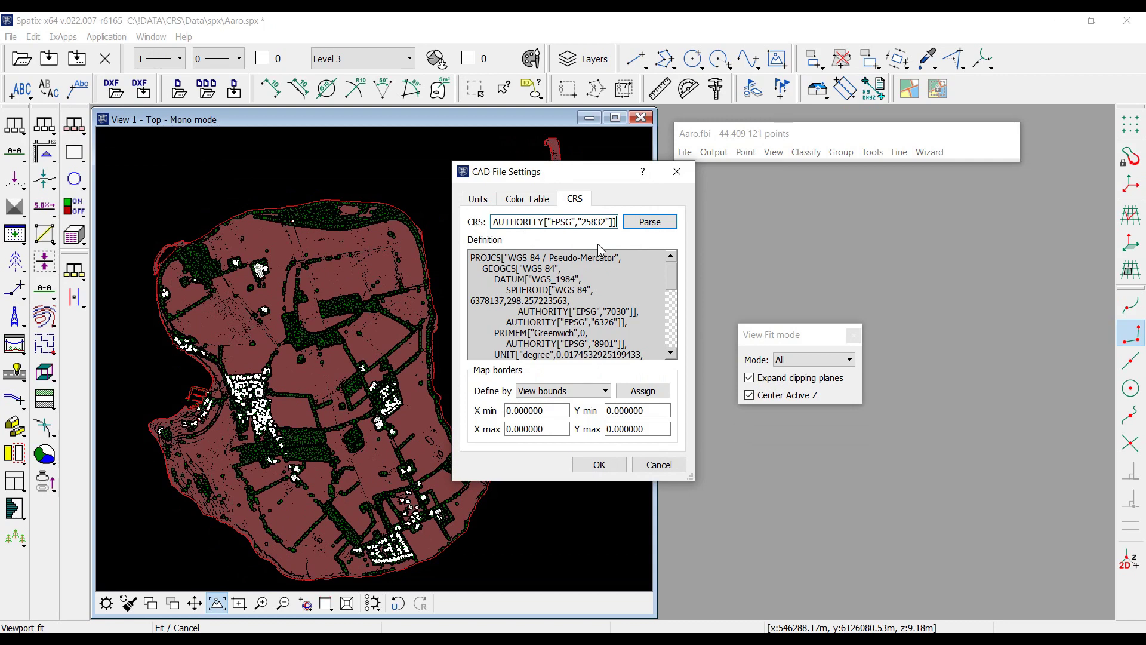
pyautogui.click(656, 227)
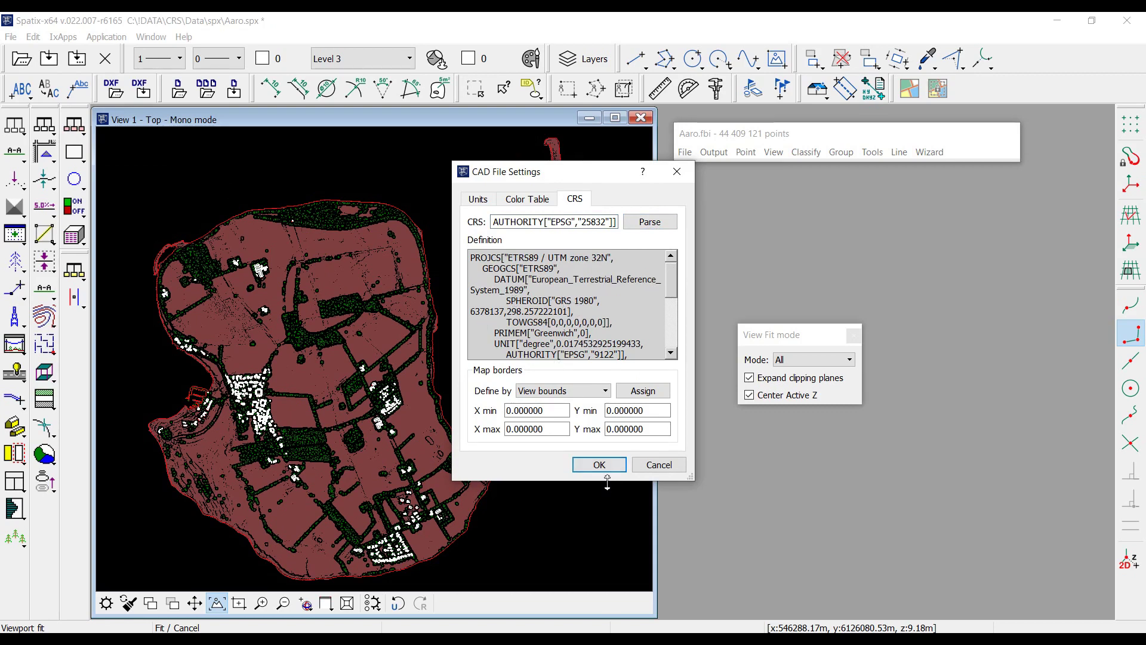
pyautogui.click(598, 464)
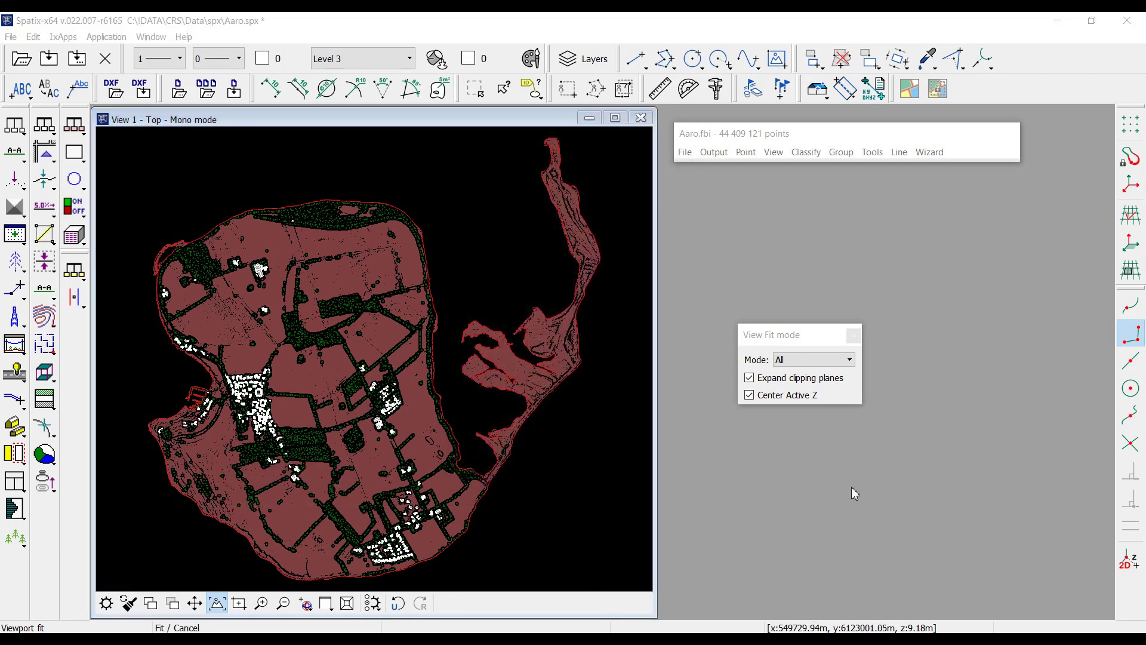
# Add a Google.Hybrid (EPSG:3857) satellite map service as a background layer for Level 3
pyautogui.click(909, 89)
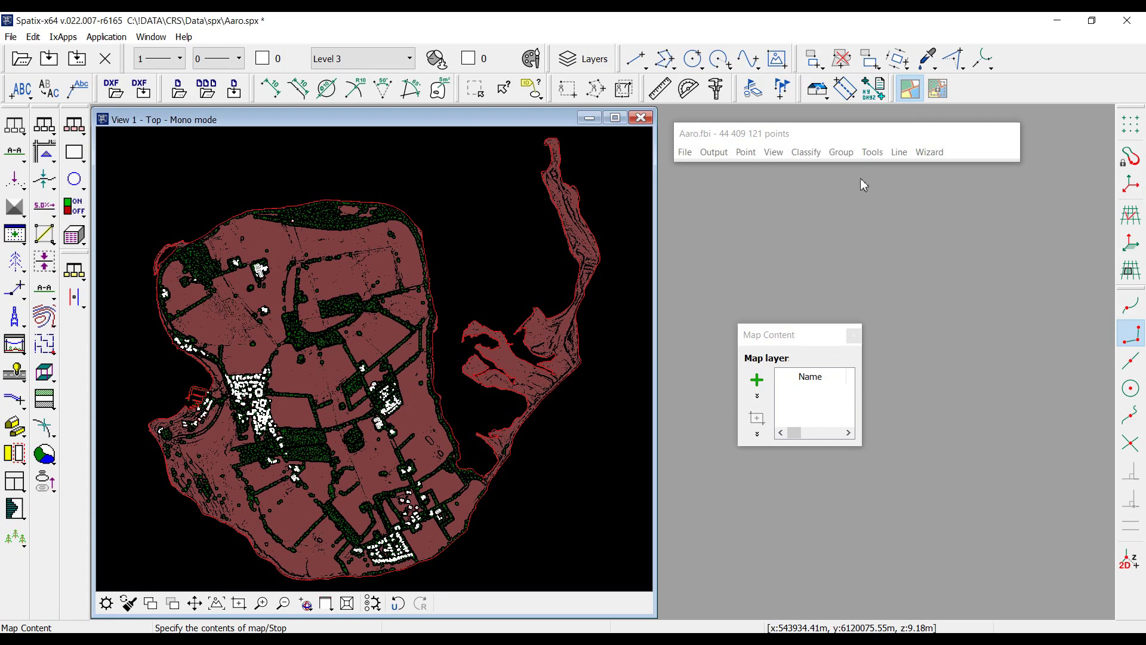
pyautogui.moveTo(866, 418); pyautogui.dragTo(1045, 419)
pyautogui.moveTo(909, 448); pyautogui.dragTo(909, 522)
pyautogui.click(756, 380)
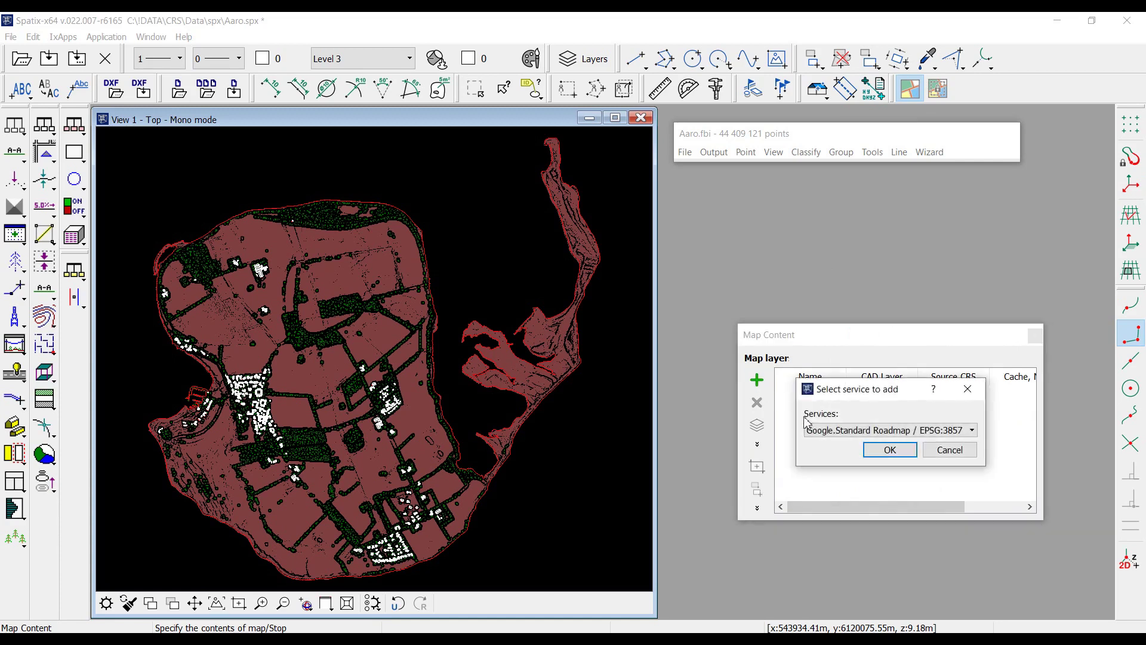
pyautogui.click(825, 430)
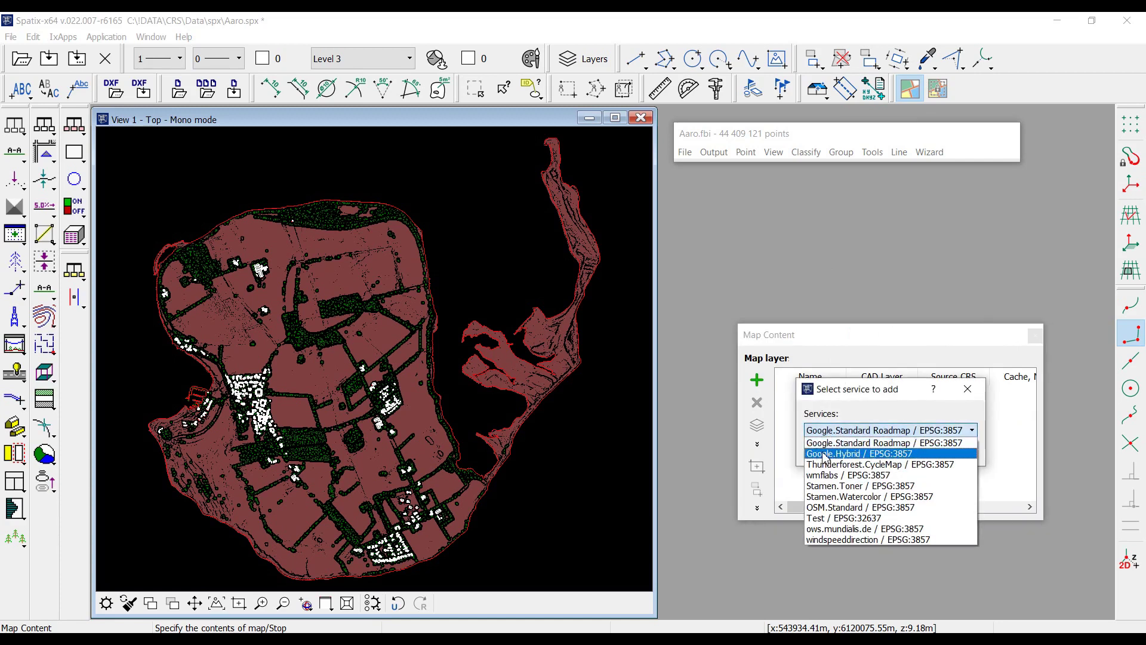
pyautogui.click(825, 455)
pyautogui.click(882, 450)
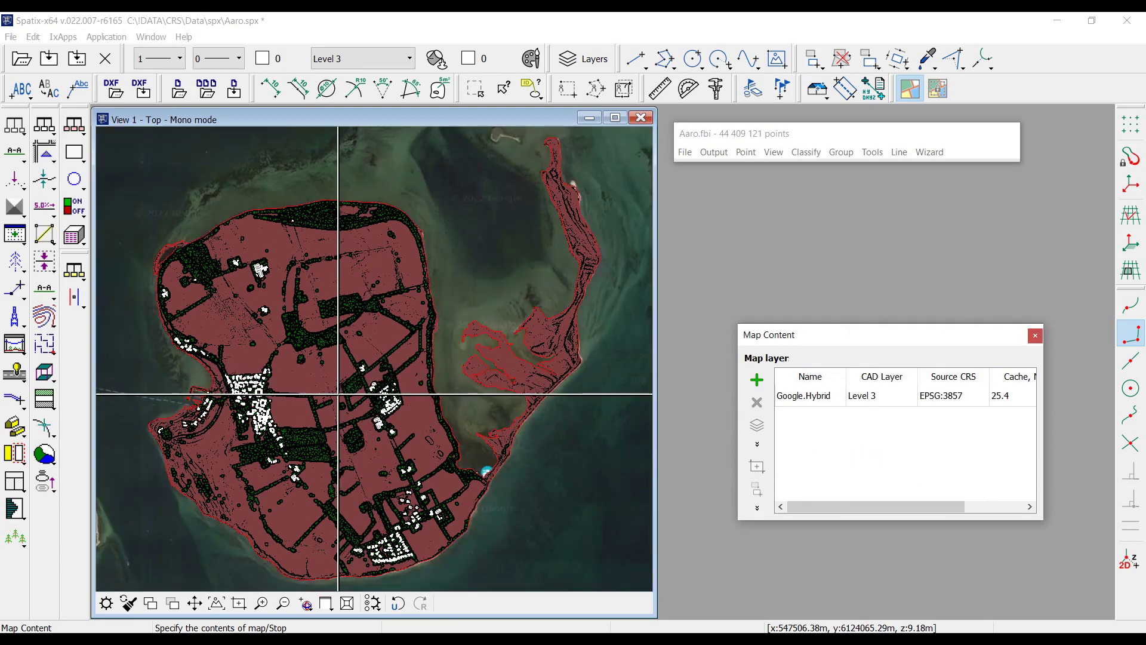
pyautogui.scroll(-1, 338, 394)
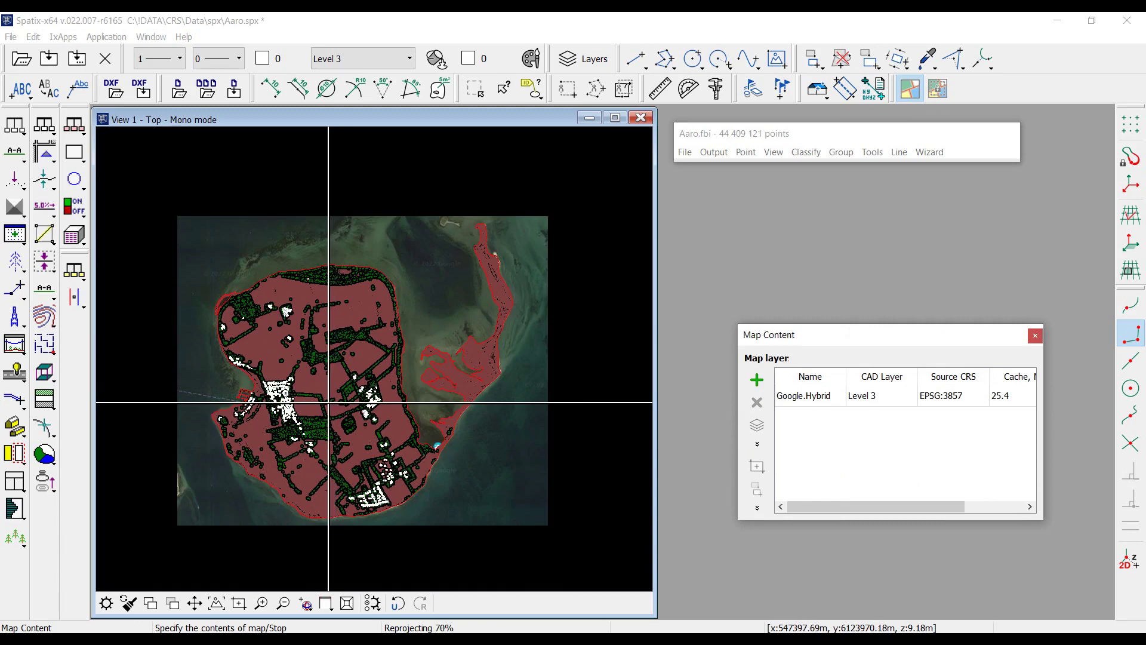
pyautogui.scroll(-1, 331, 401)
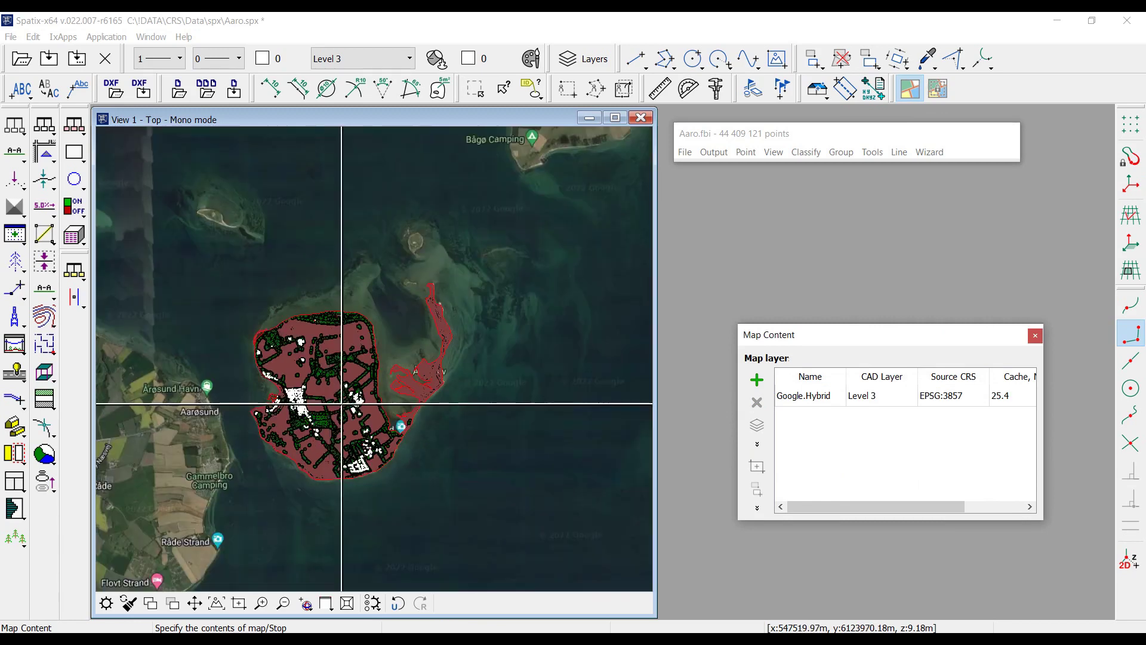
# Hide all lidar point classes with All Off, then fit the whole island in view
pyautogui.click(774, 153)
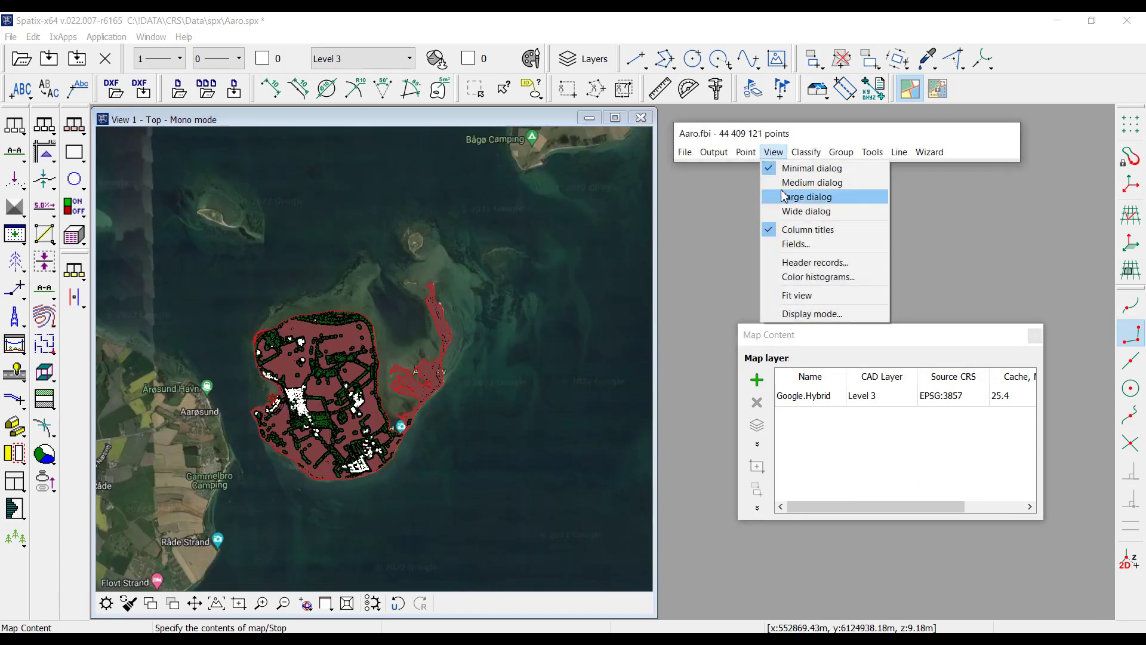
pyautogui.click(791, 315)
pyautogui.click(764, 466)
pyautogui.click(771, 537)
pyautogui.scroll(3, 302, 408)
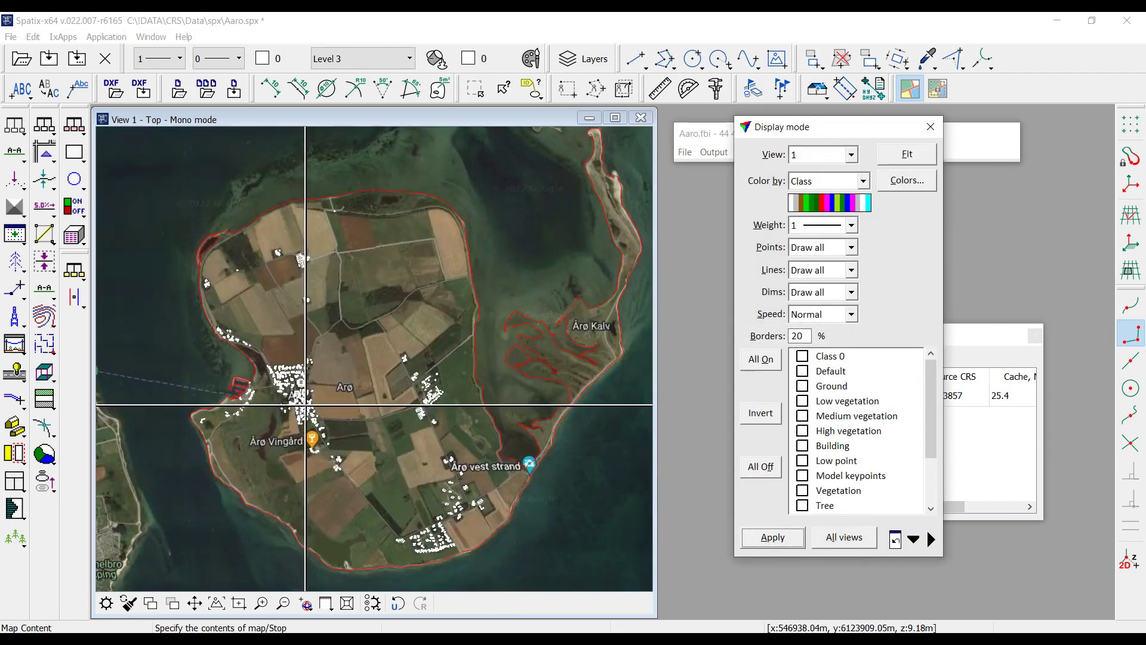
pyautogui.scroll(2, 305, 405)
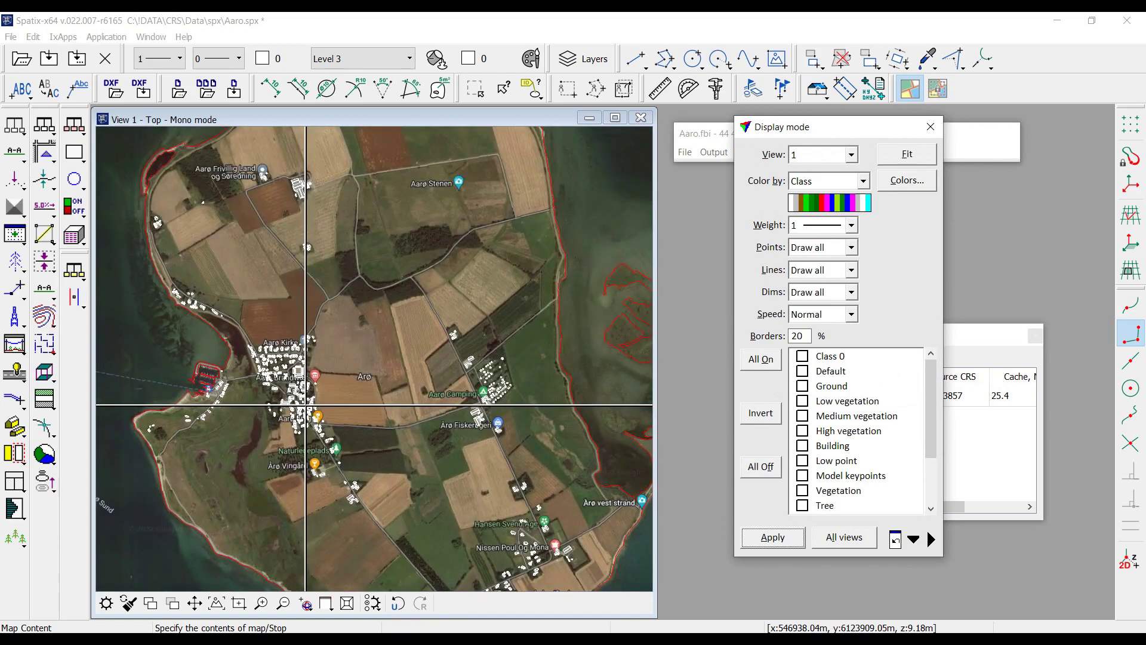
pyautogui.scroll(5, 305, 405)
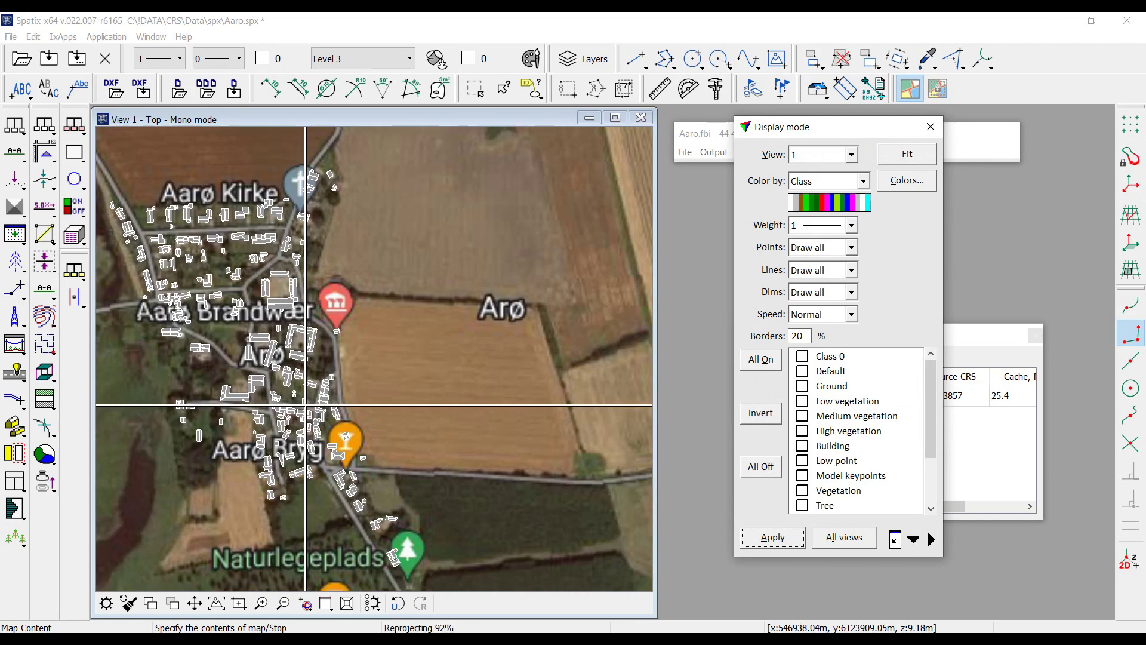
pyautogui.scroll(5, 262, 396)
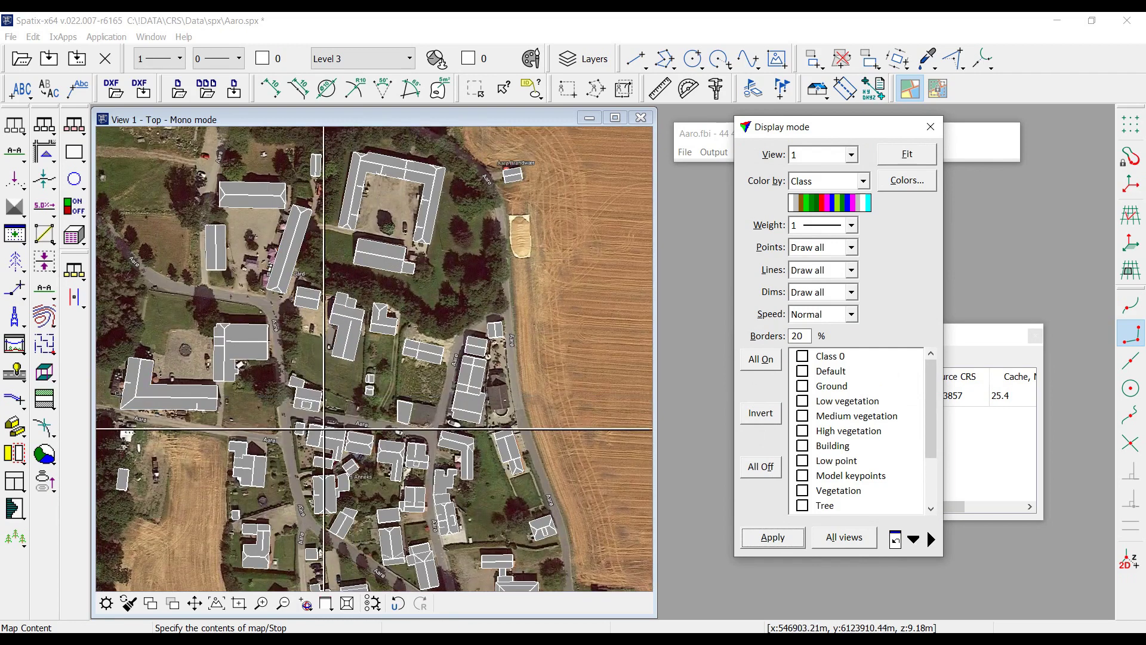
pyautogui.click(217, 603)
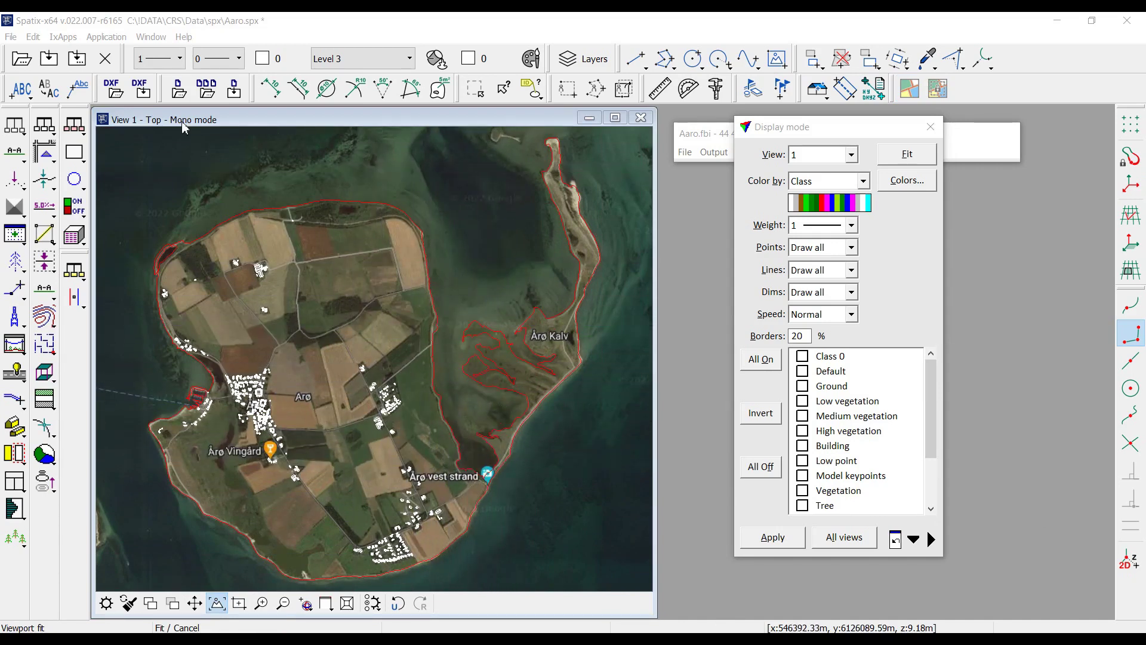
pyautogui.moveTo(161, 91); pyautogui.dragTo(291, 189)
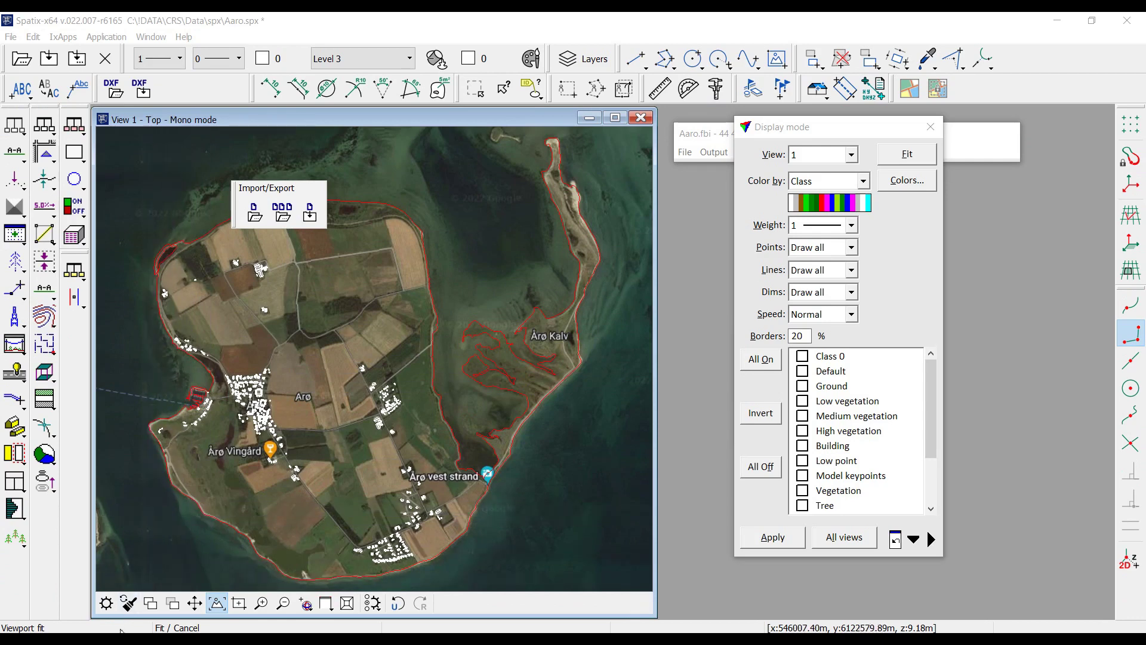
# Open Data > shp > buildings.prj to confirm its GEOGCS WGS_1984 definition, then minimize Explorer
pyautogui.hotkey('alt', 'Tab')
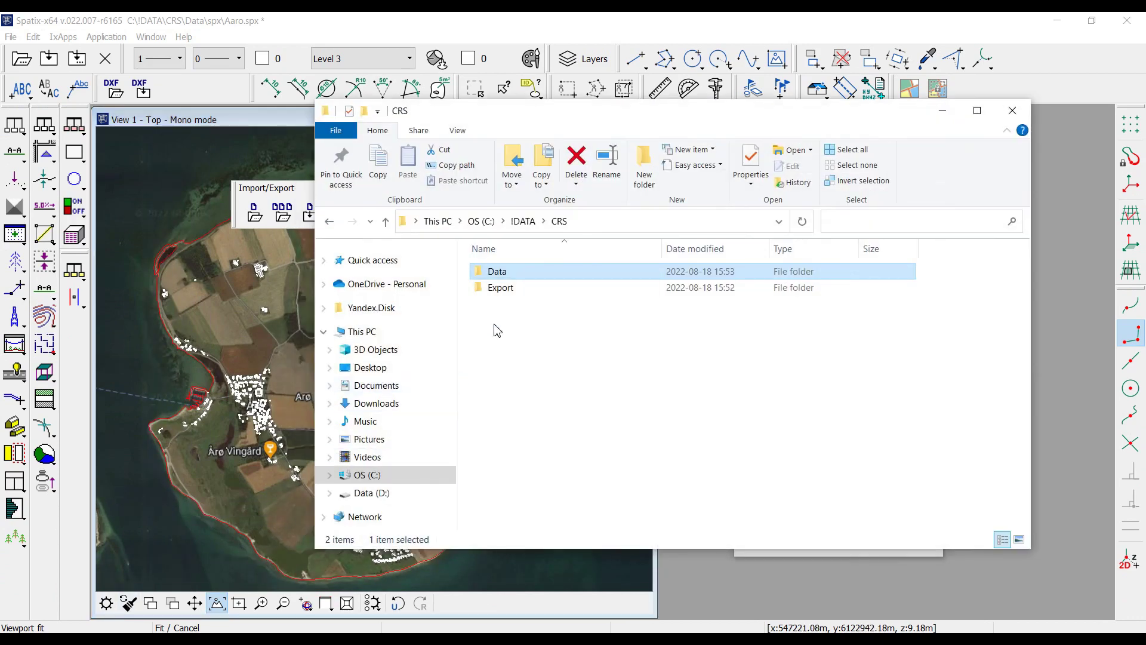
pyautogui.doubleClick(497, 272)
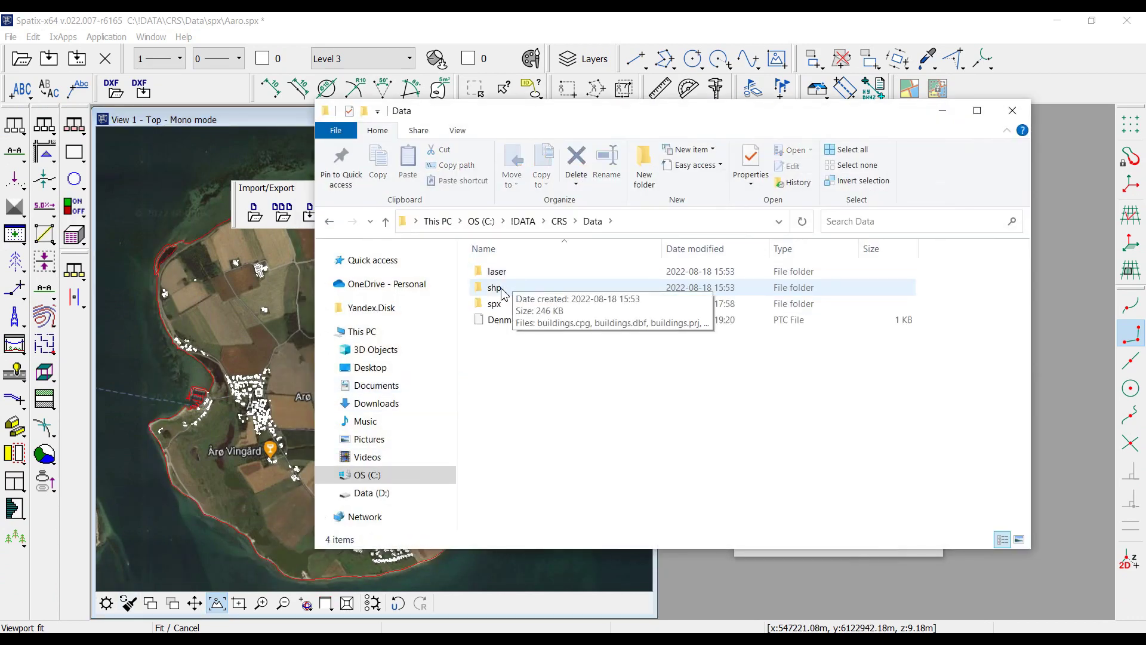
pyautogui.doubleClick(498, 288)
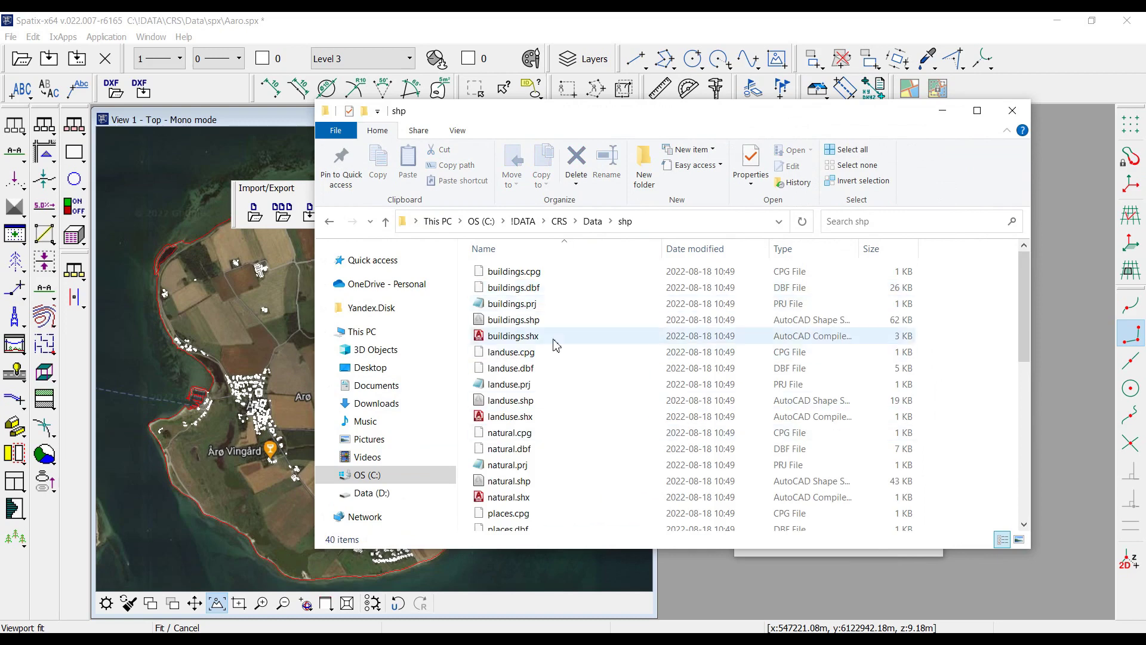
pyautogui.doubleClick(509, 304)
pyautogui.moveTo(484, 152); pyautogui.dragTo(491, 185)
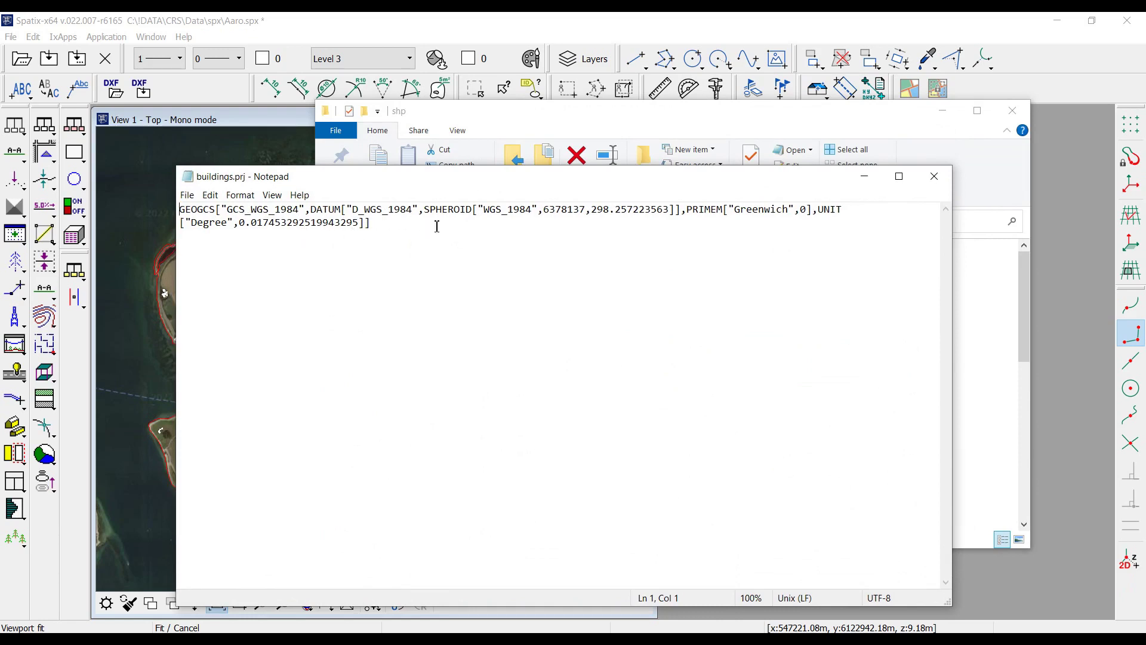
pyautogui.click(935, 177)
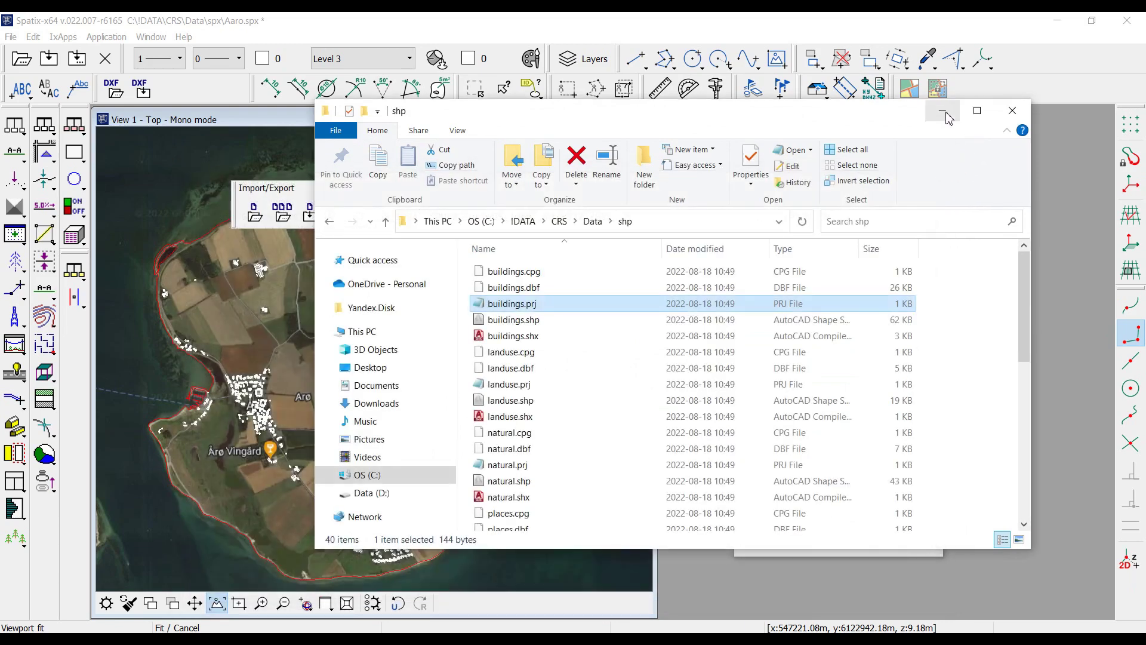
pyautogui.click(943, 111)
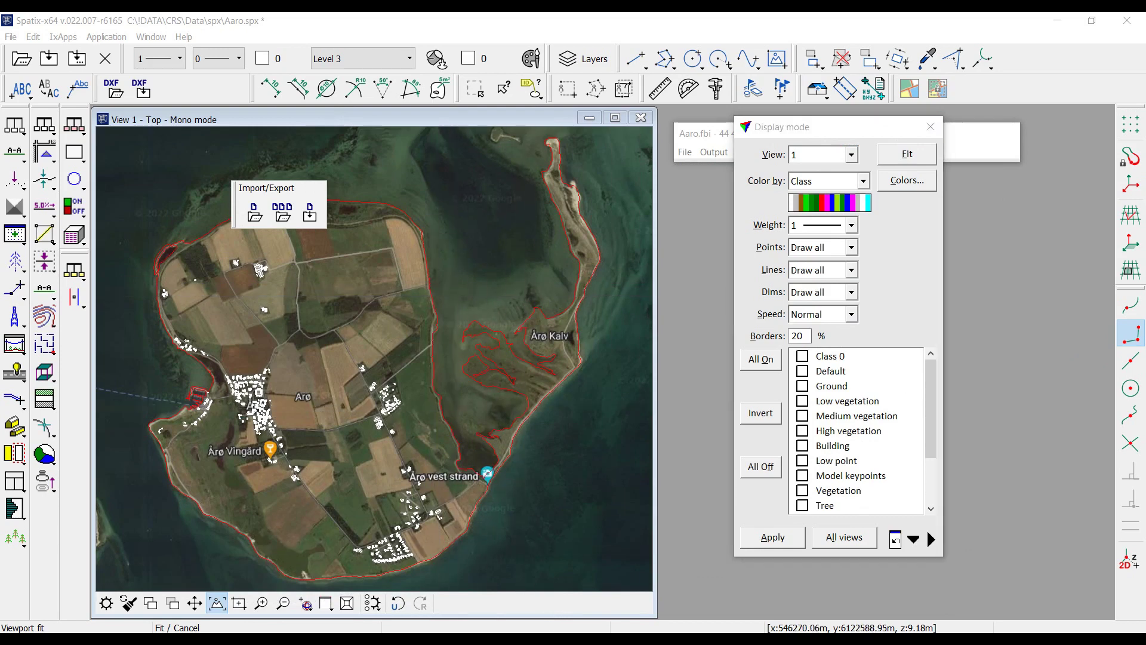
# Look over the BBBike extracts page in Chrome, then minimize Chrome
pyautogui.click(122, 573)
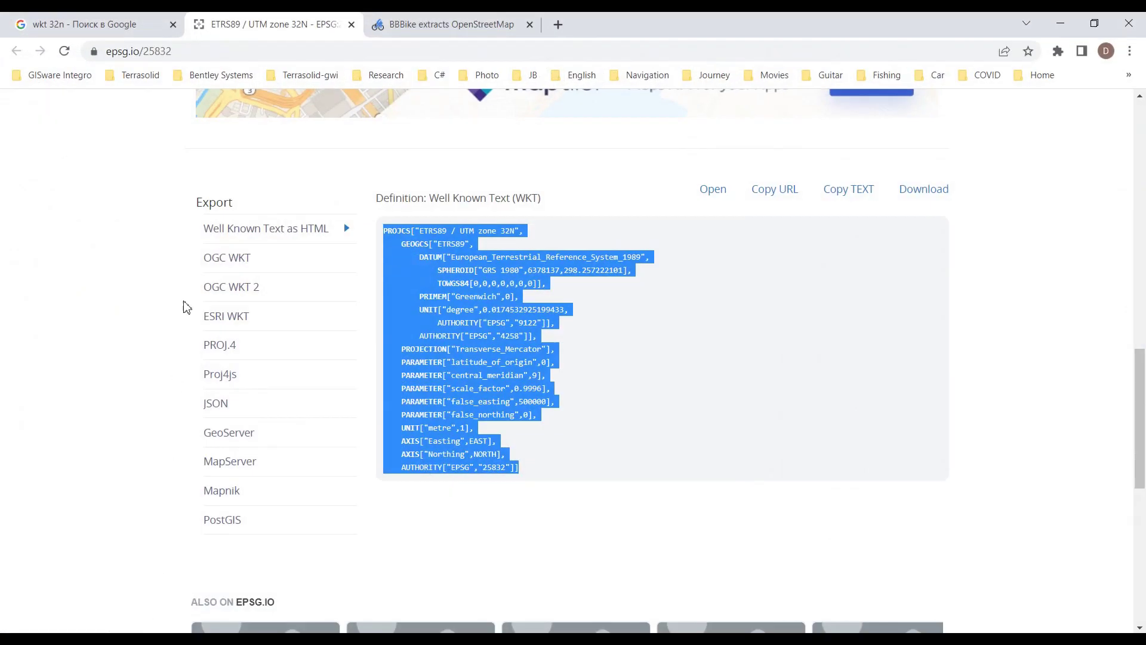
pyautogui.click(421, 24)
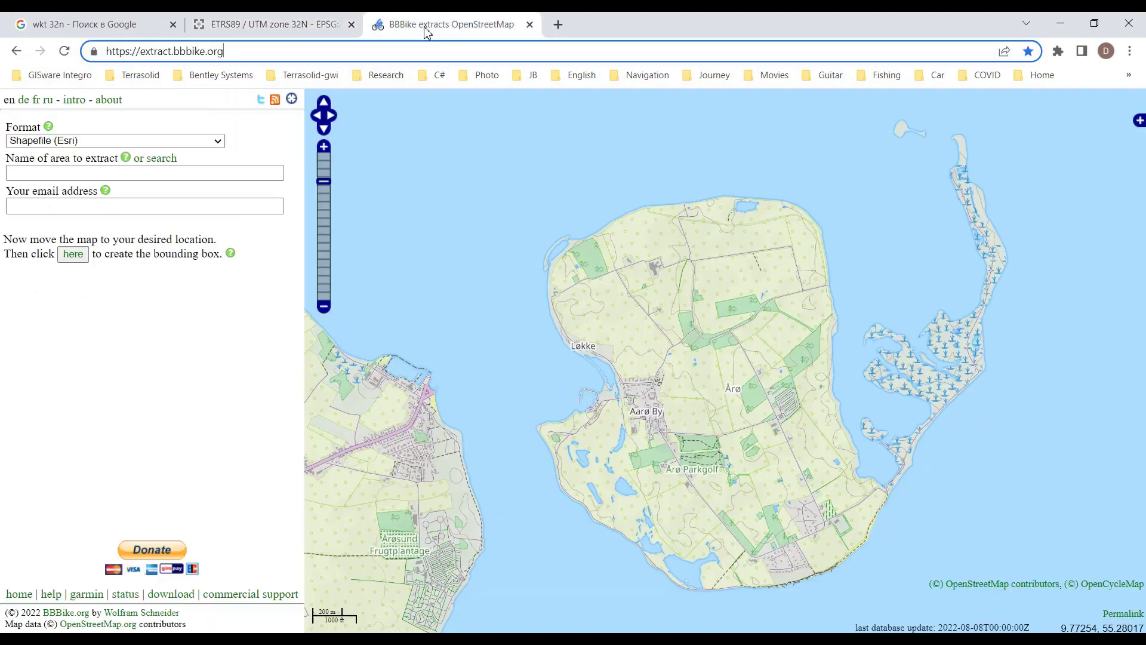
pyautogui.click(233, 53)
pyautogui.click(245, 51)
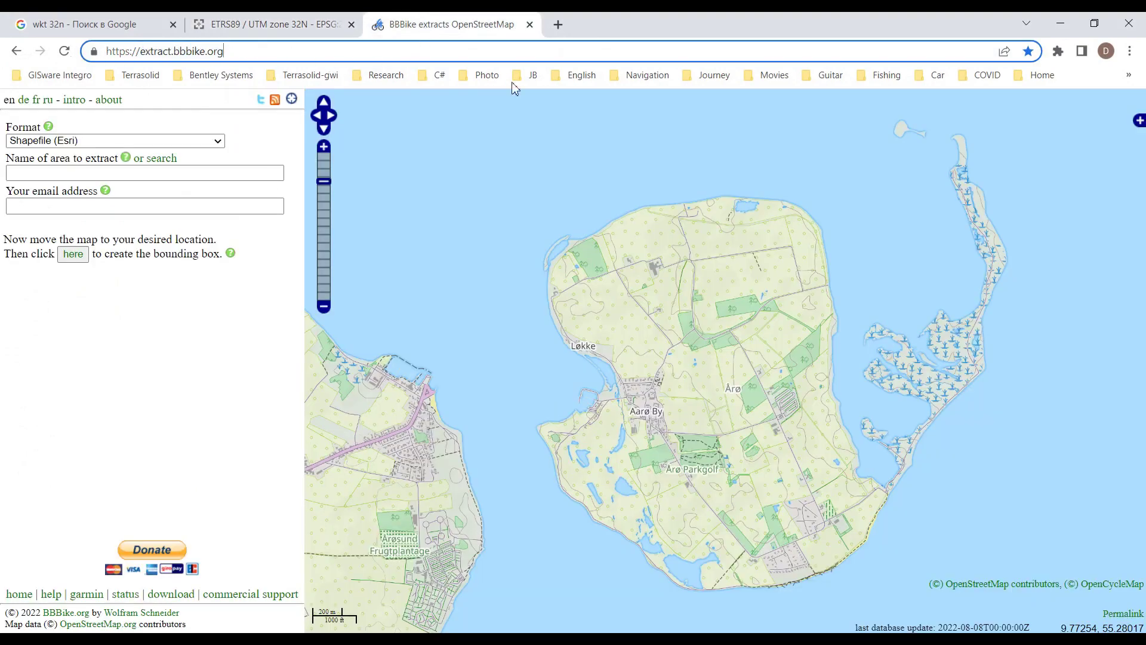
pyautogui.click(1060, 23)
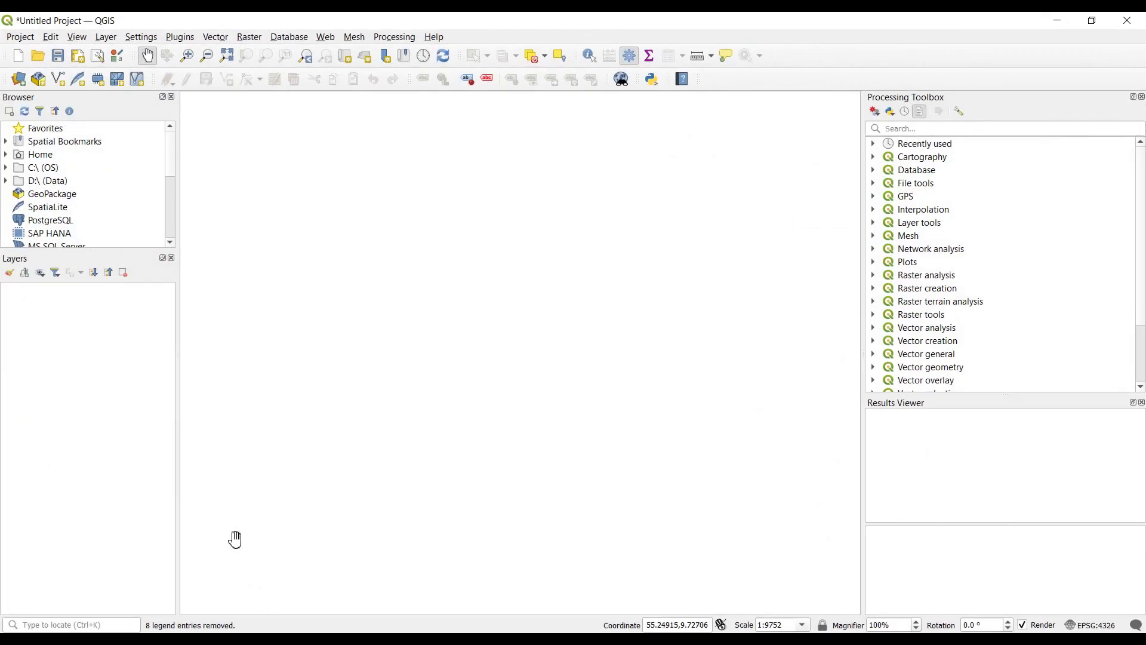
# Add all eight shapefiles from the shp folder as QGIS layers, then minimize QGIS
pyautogui.click(20, 81)
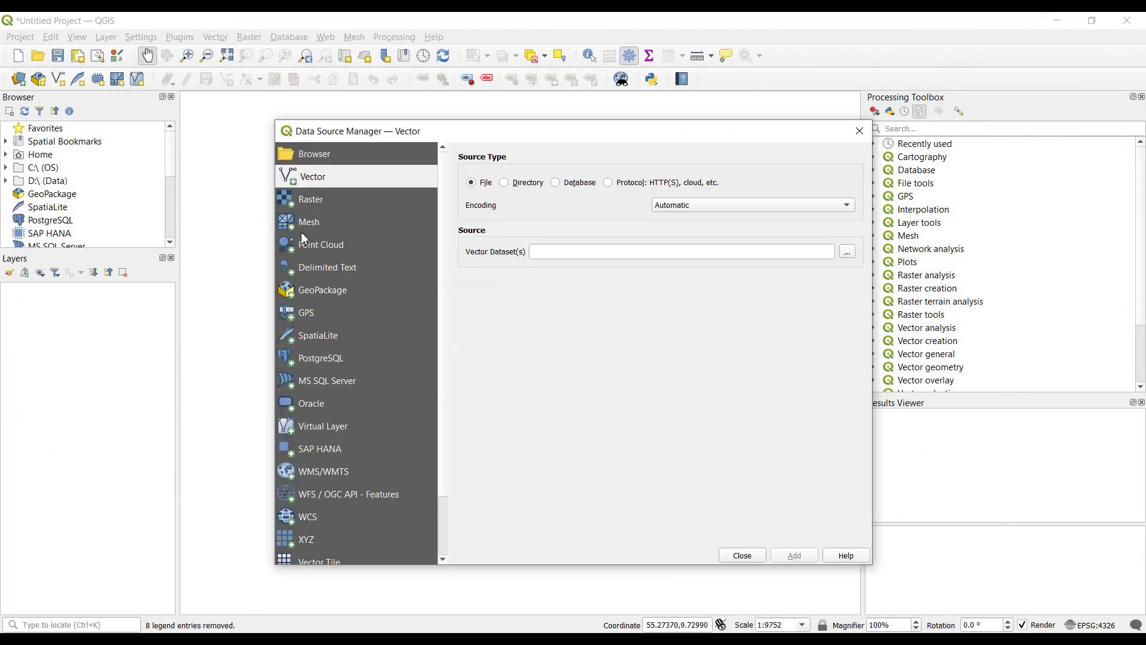
pyautogui.click(507, 184)
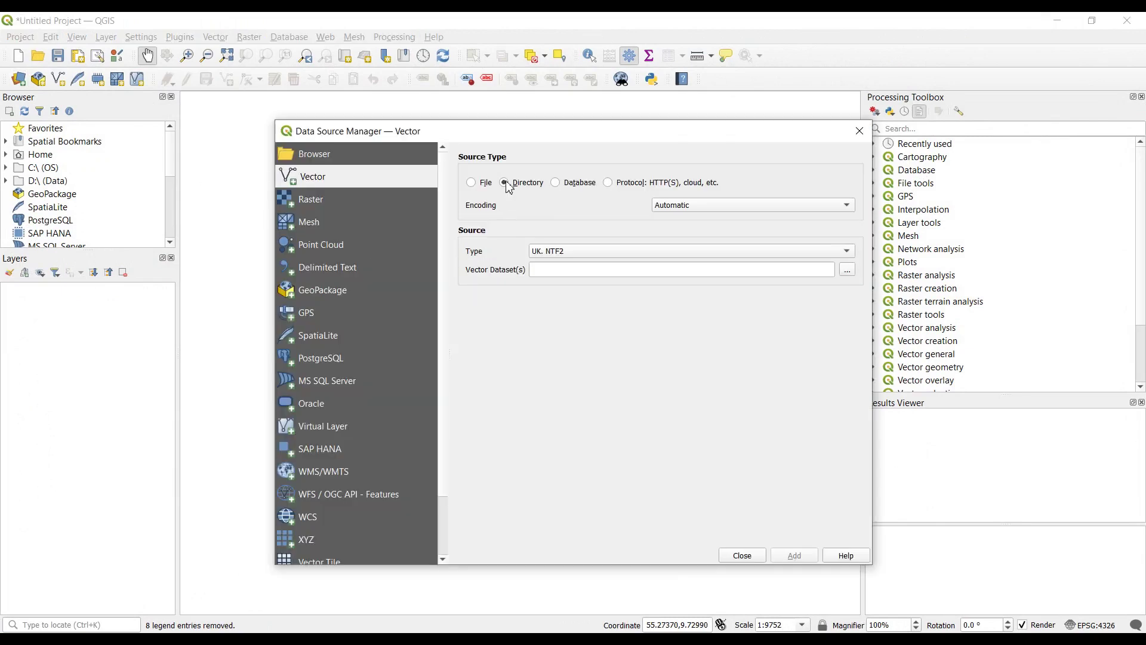
pyautogui.click(847, 270)
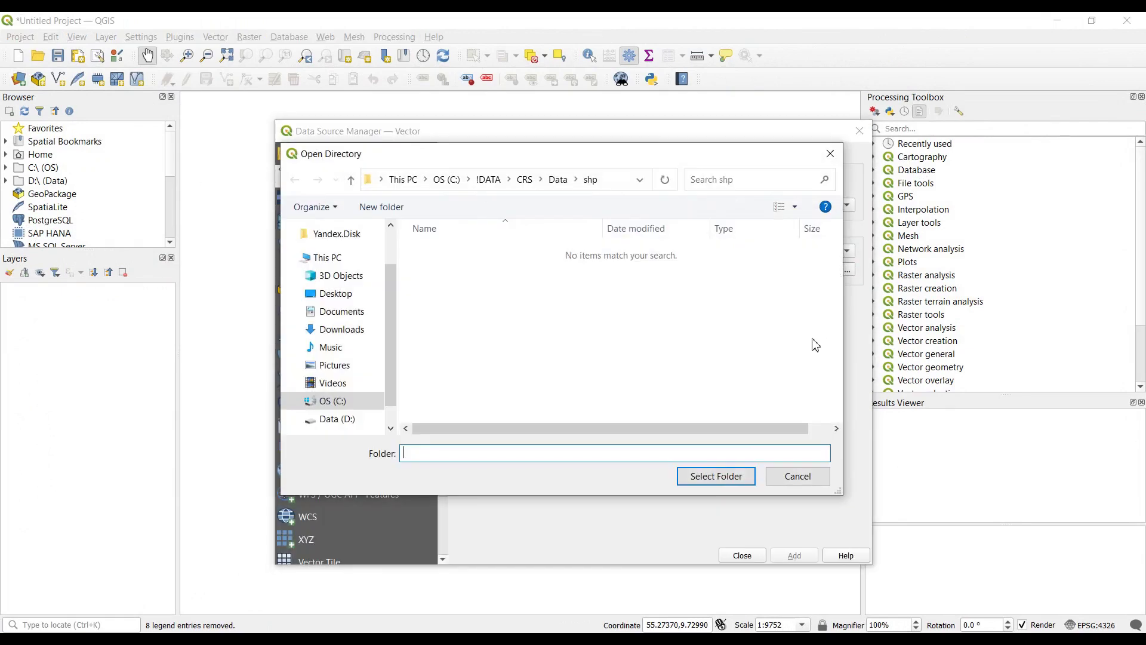
pyautogui.click(719, 481)
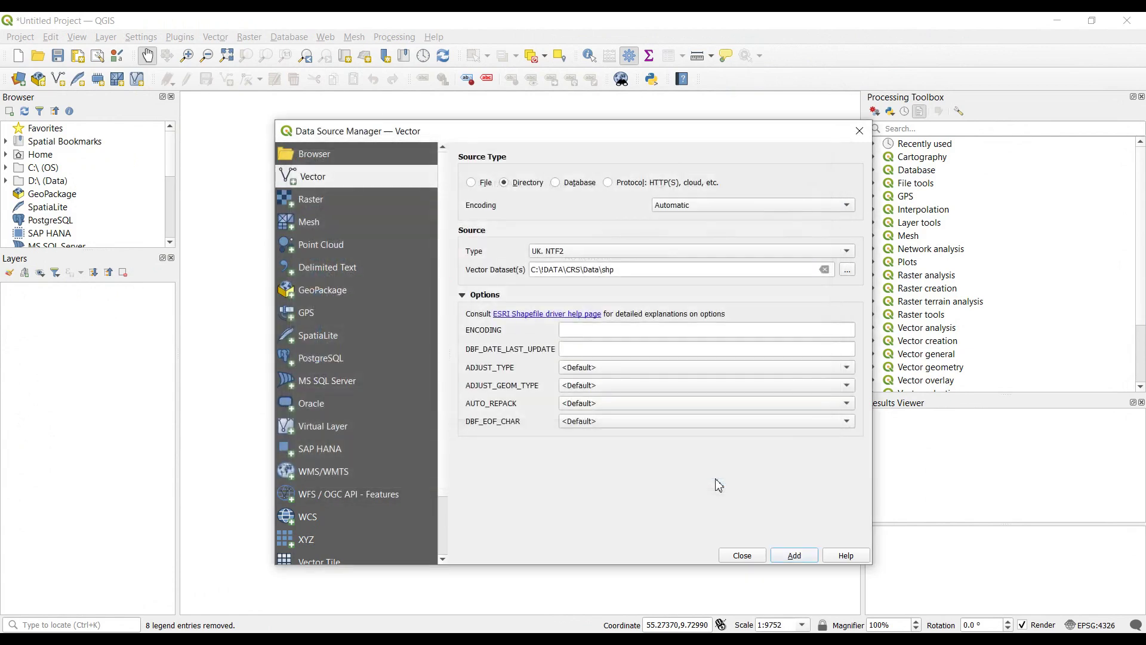
pyautogui.click(795, 561)
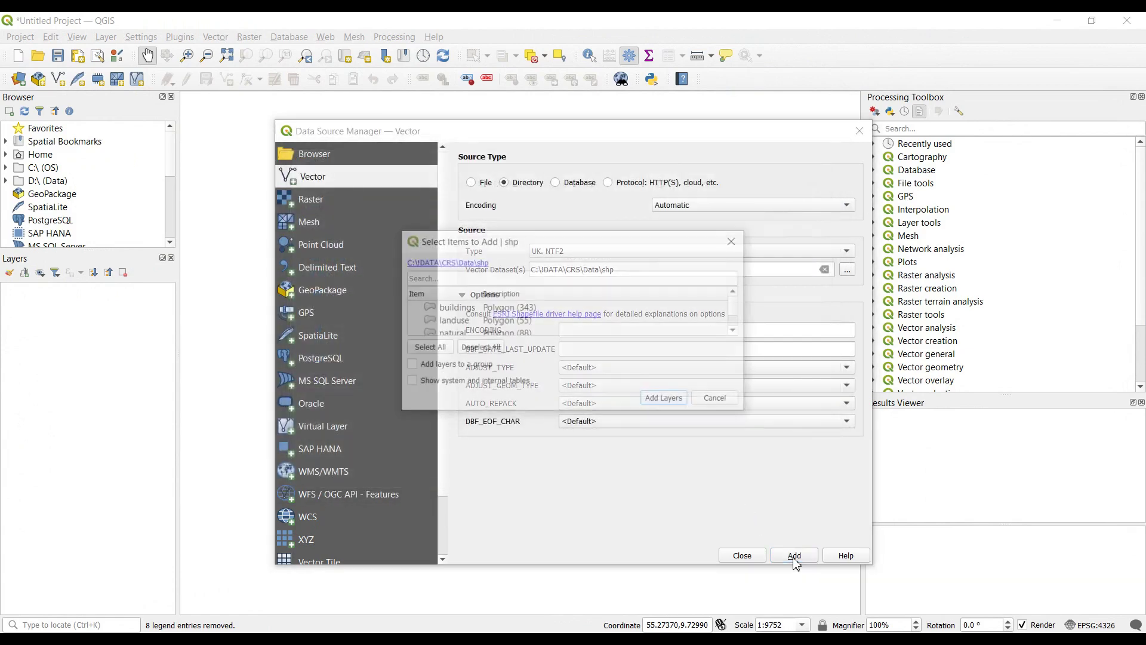
pyautogui.click(666, 399)
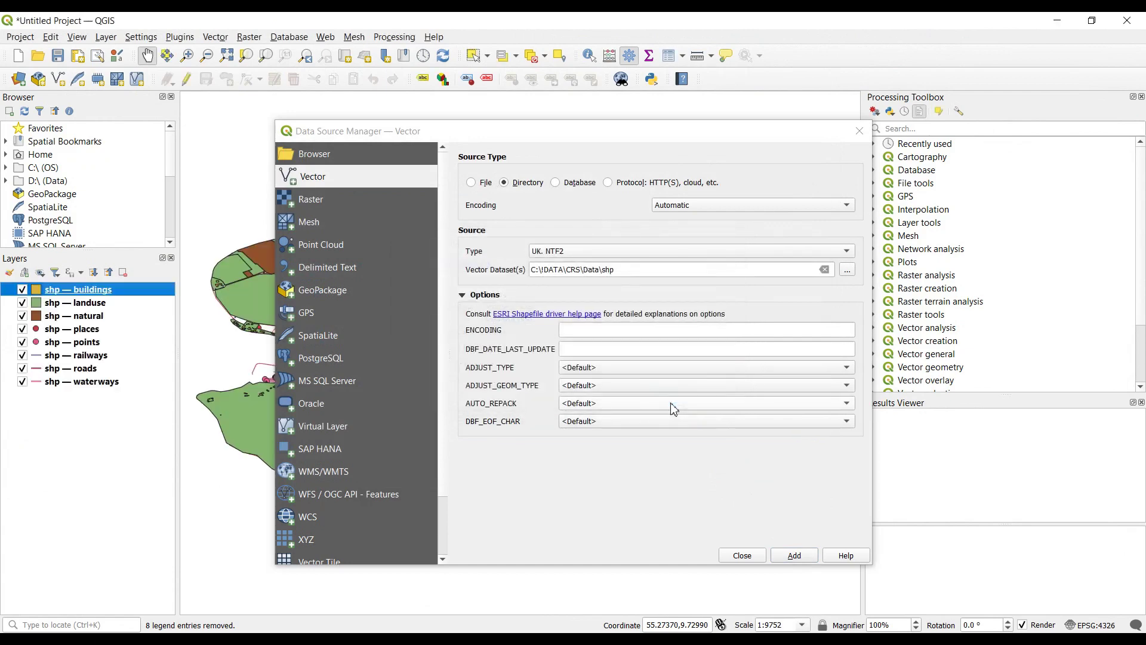
pyautogui.click(860, 131)
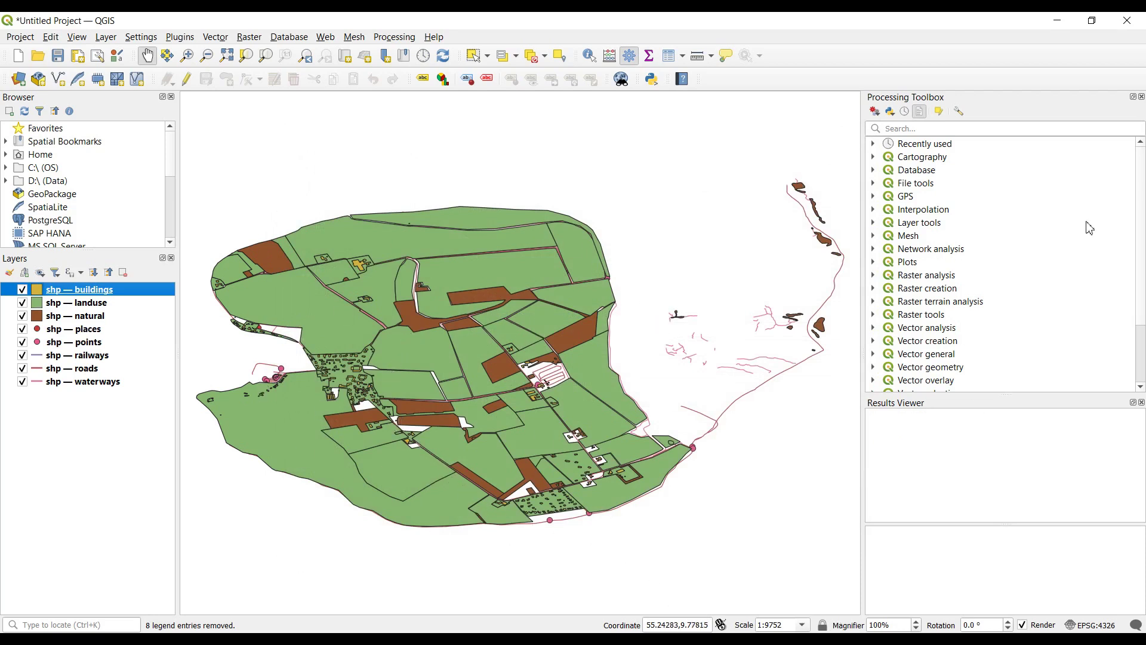
pyautogui.click(1057, 23)
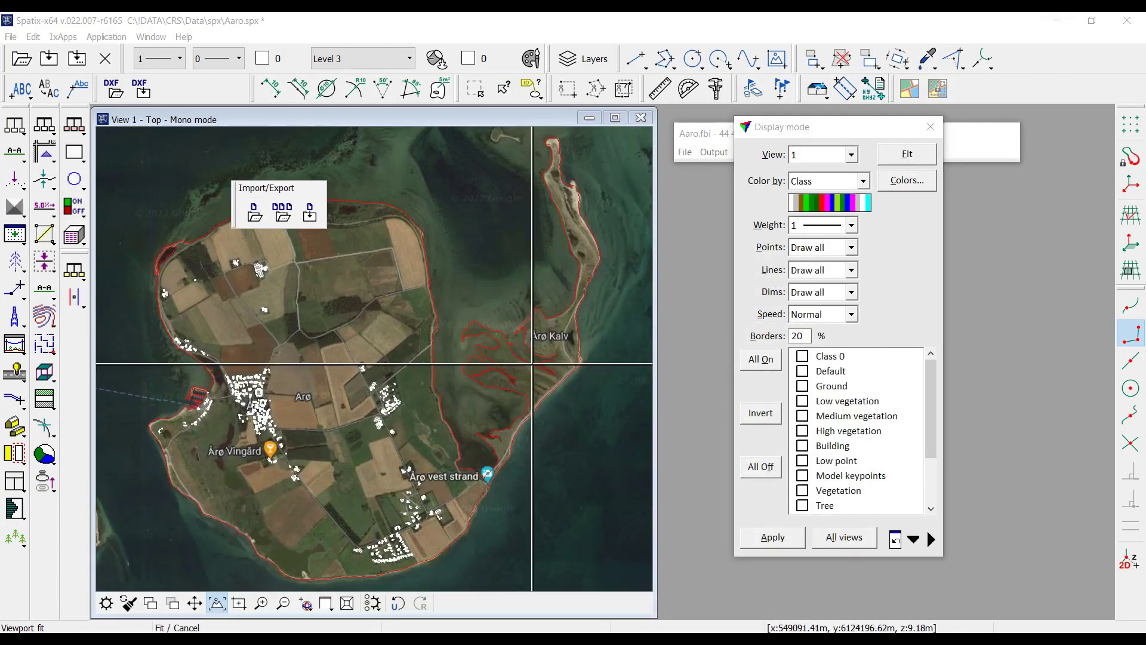
# Import every shapefile from C:\!DATA\CRS\Data\shp into the model through Import Shape
pyautogui.click(283, 212)
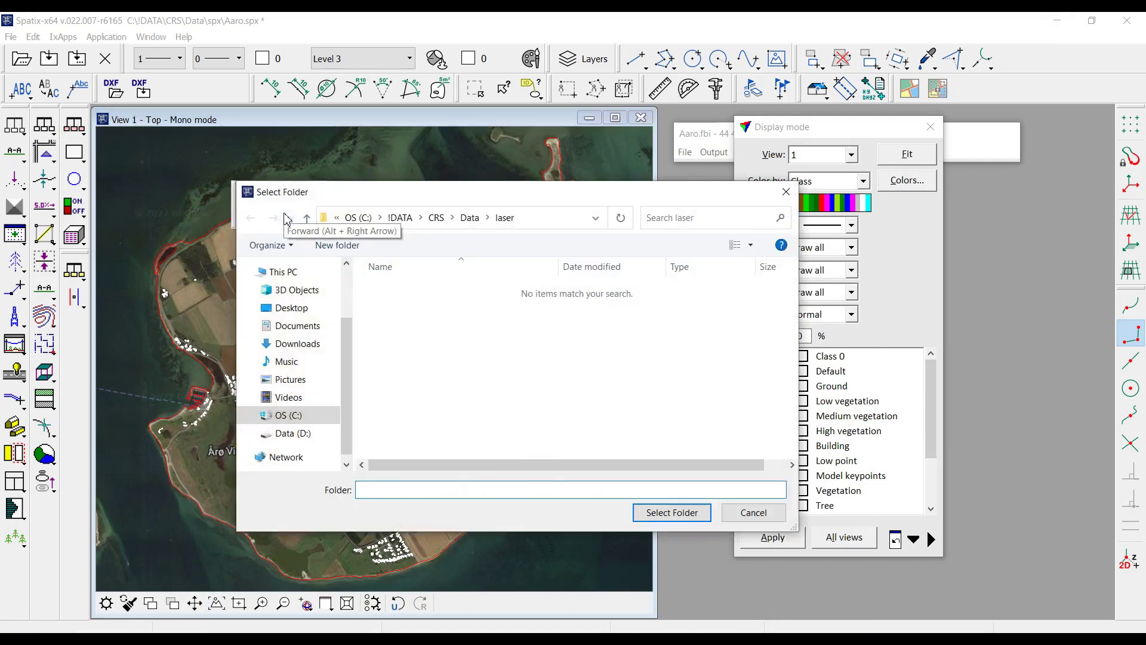
pyautogui.click(470, 219)
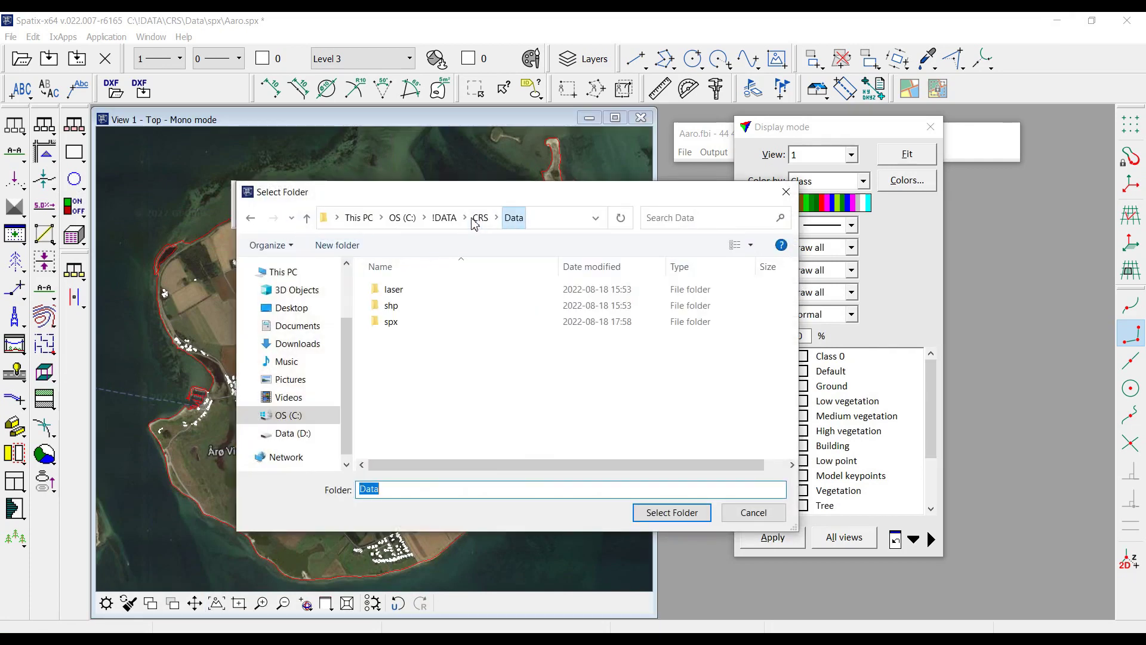
pyautogui.doubleClick(392, 306)
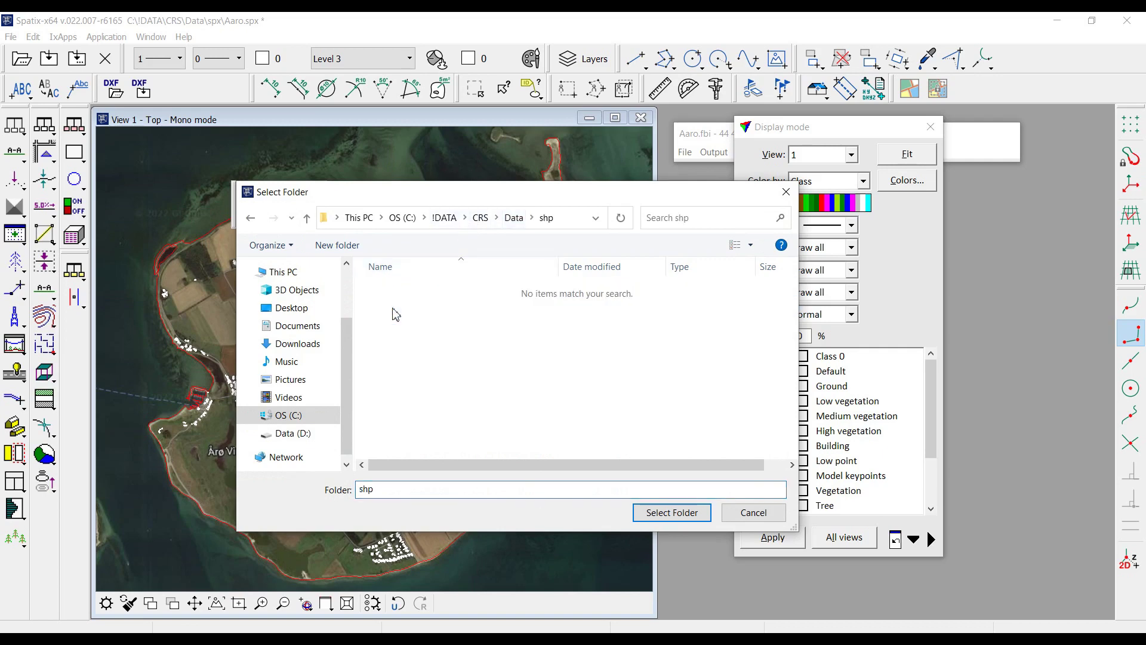
pyautogui.click(660, 512)
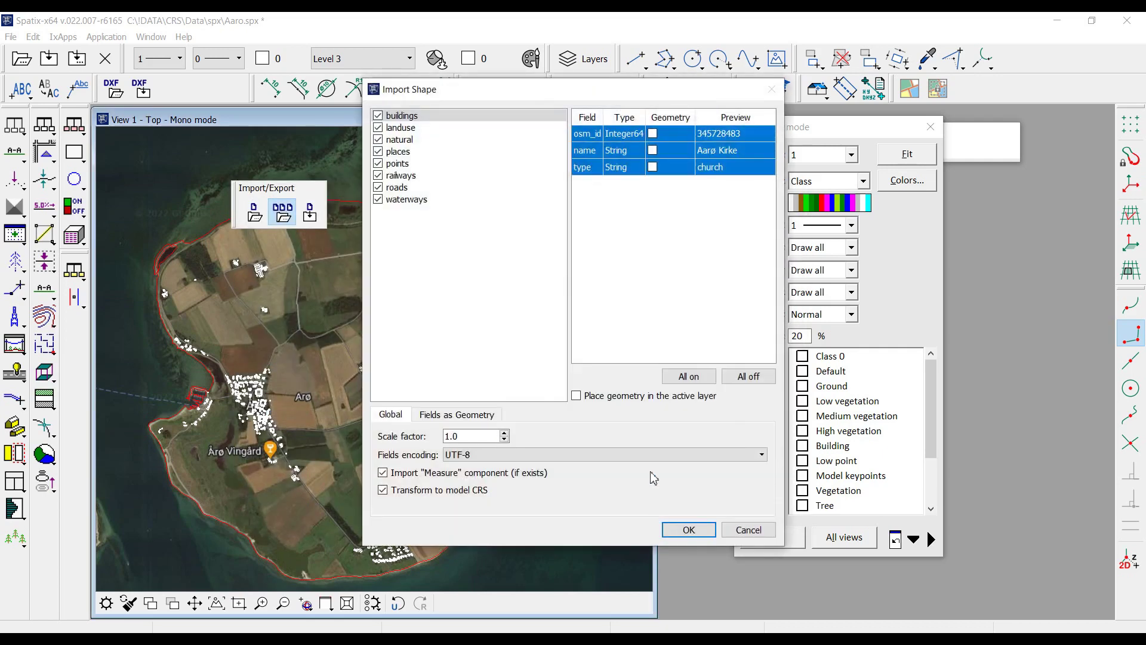
pyautogui.moveTo(592, 104); pyautogui.dragTo(571, 107)
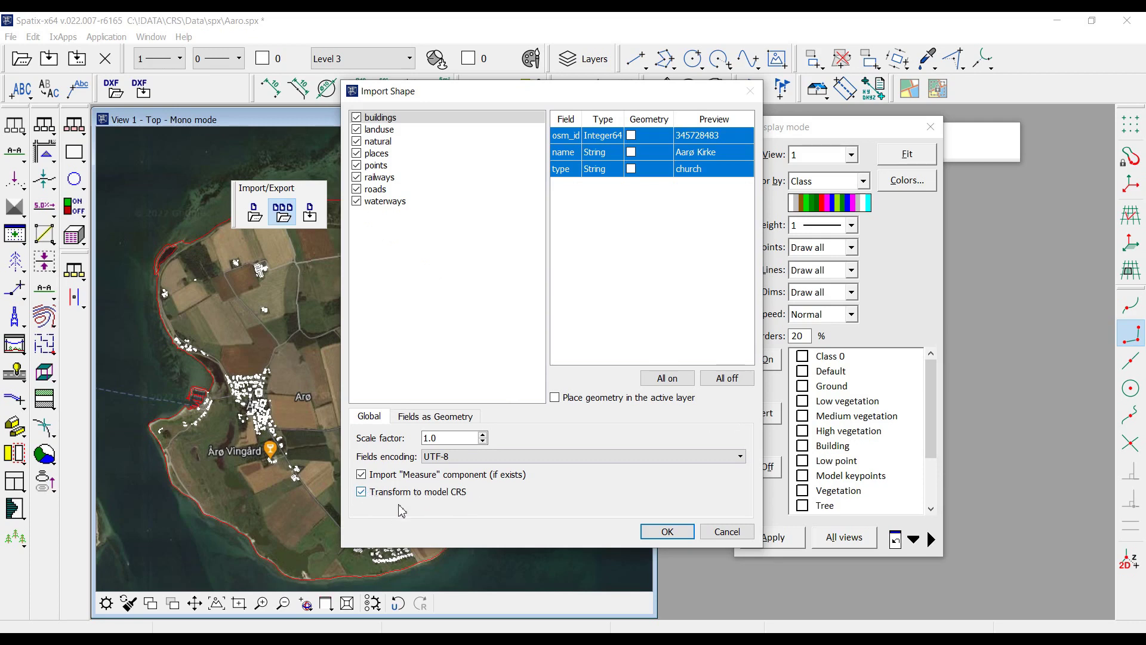
pyautogui.click(667, 531)
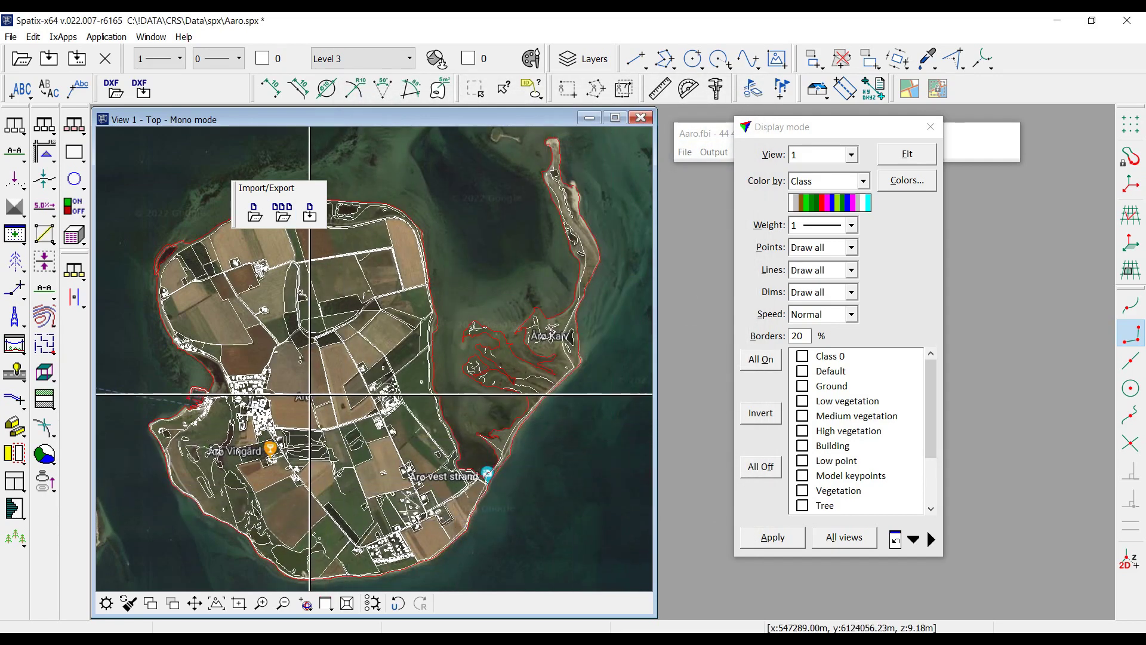
pyautogui.scroll(3, 309, 394)
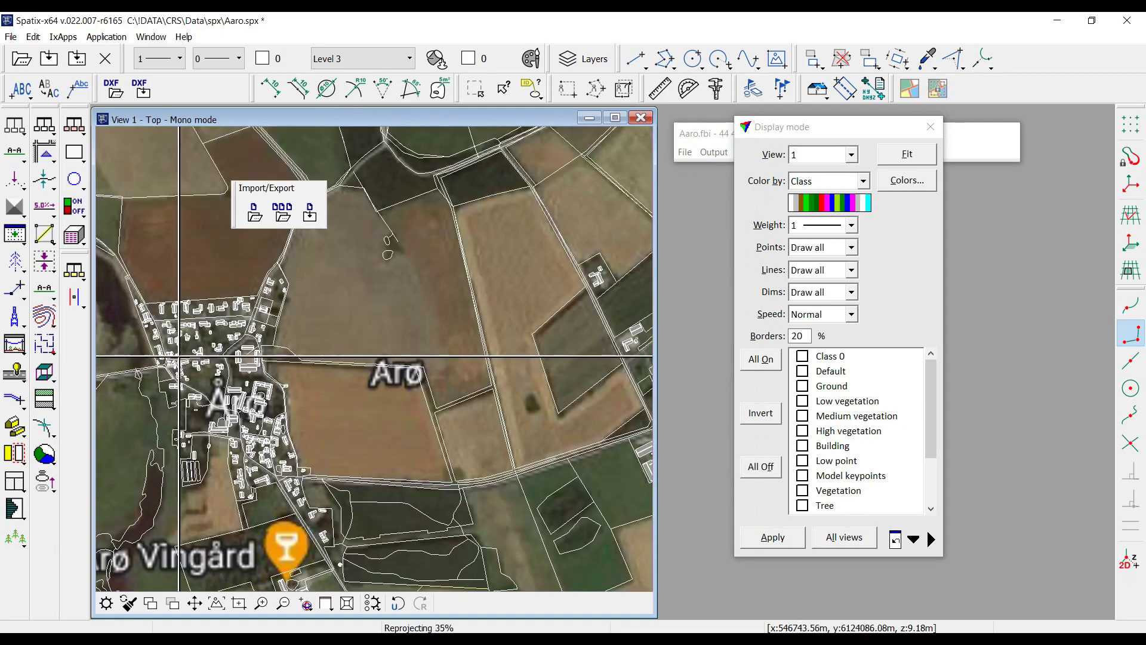
pyautogui.scroll(2, 313, 358)
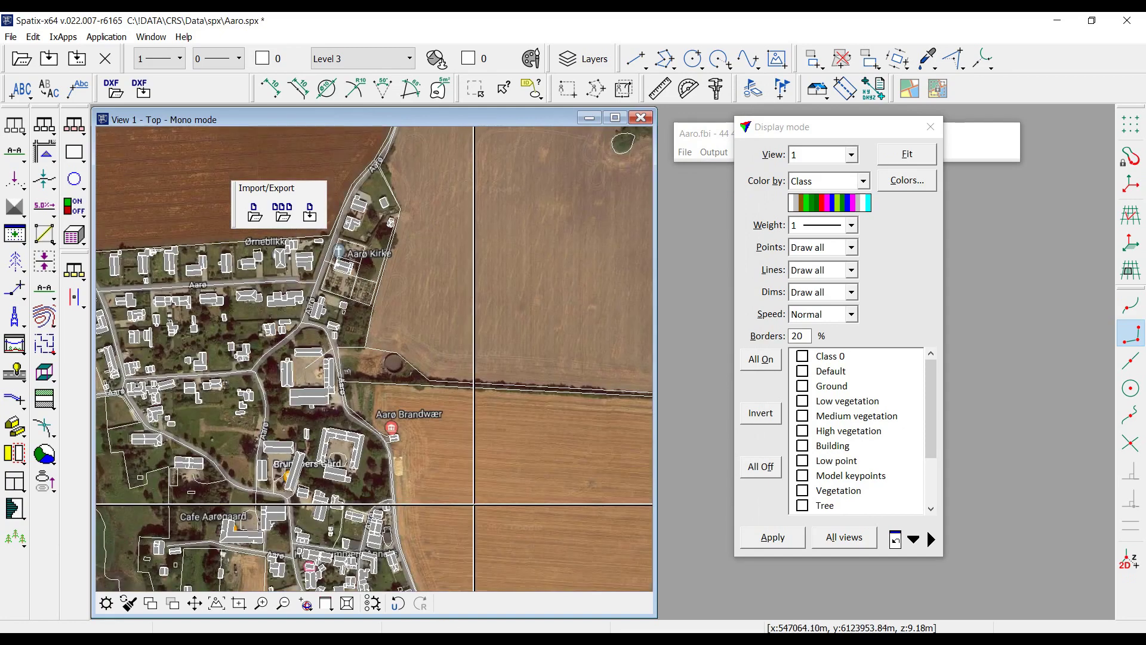
pyautogui.scroll(2, 459, 483)
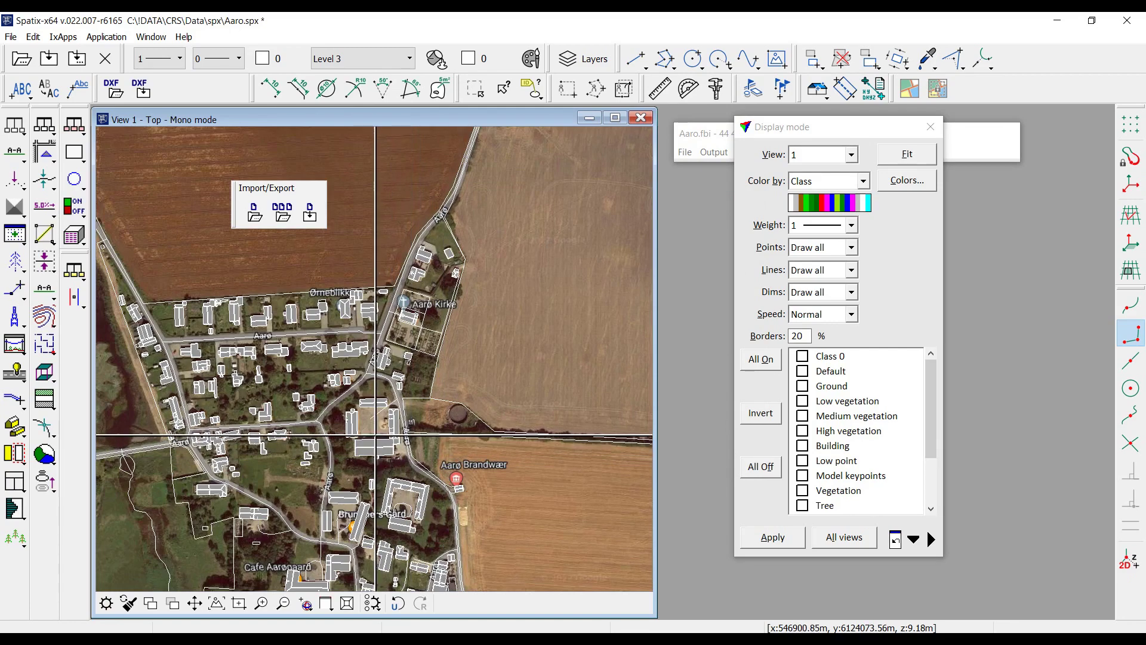
pyautogui.scroll(-2, 375, 433)
pyautogui.scroll(-2, 412, 444)
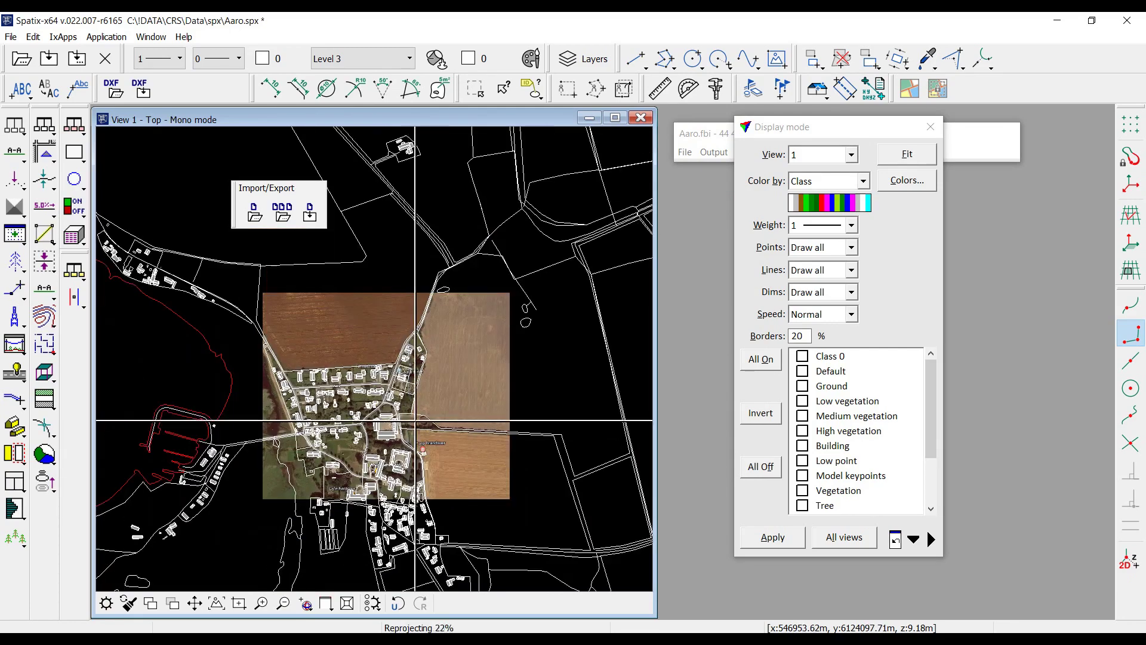
pyautogui.scroll(-2, 299, 394)
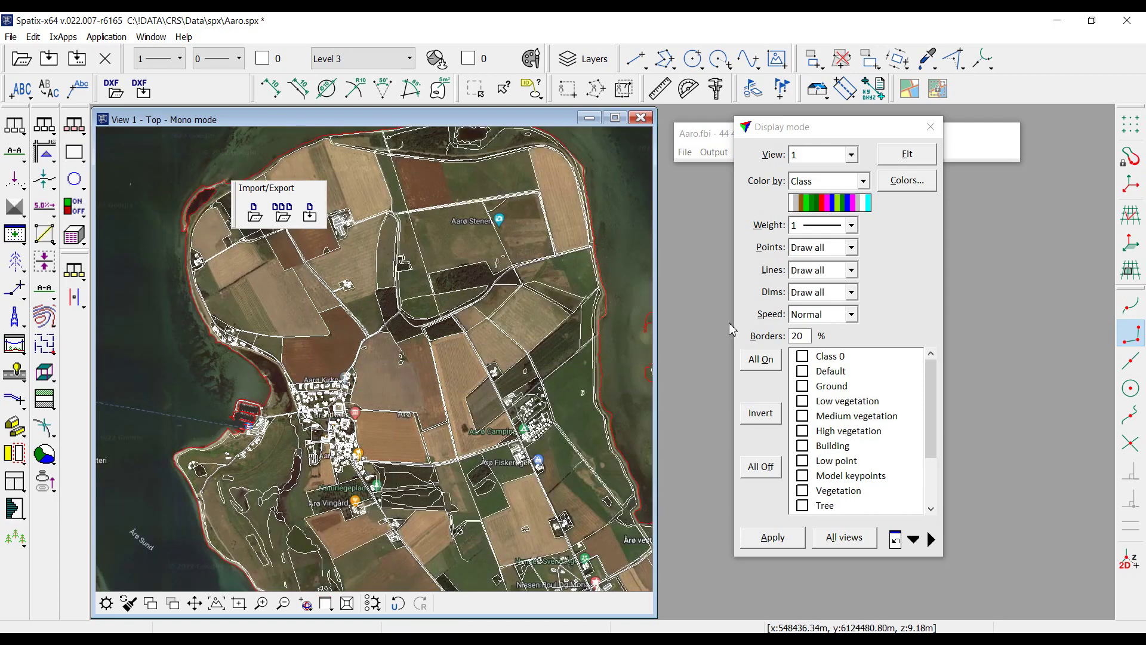
# Show all lidar point classes again with All On, then fit and inspect the whole island
pyautogui.click(768, 358)
pyautogui.click(761, 359)
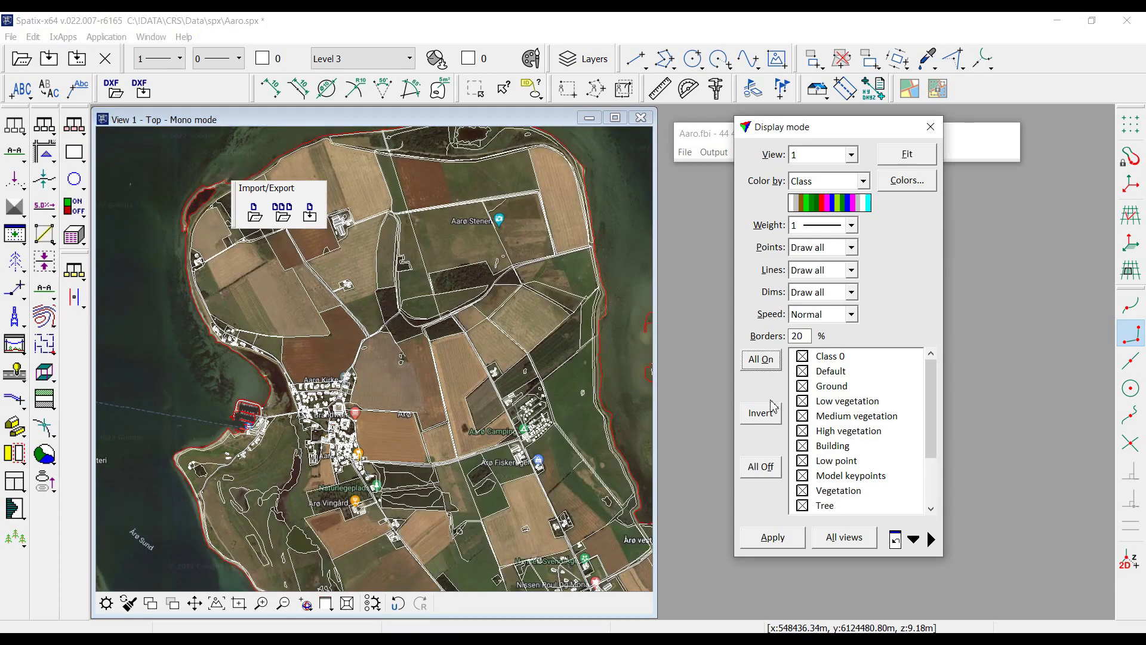
pyautogui.click(775, 539)
pyautogui.scroll(3, 447, 460)
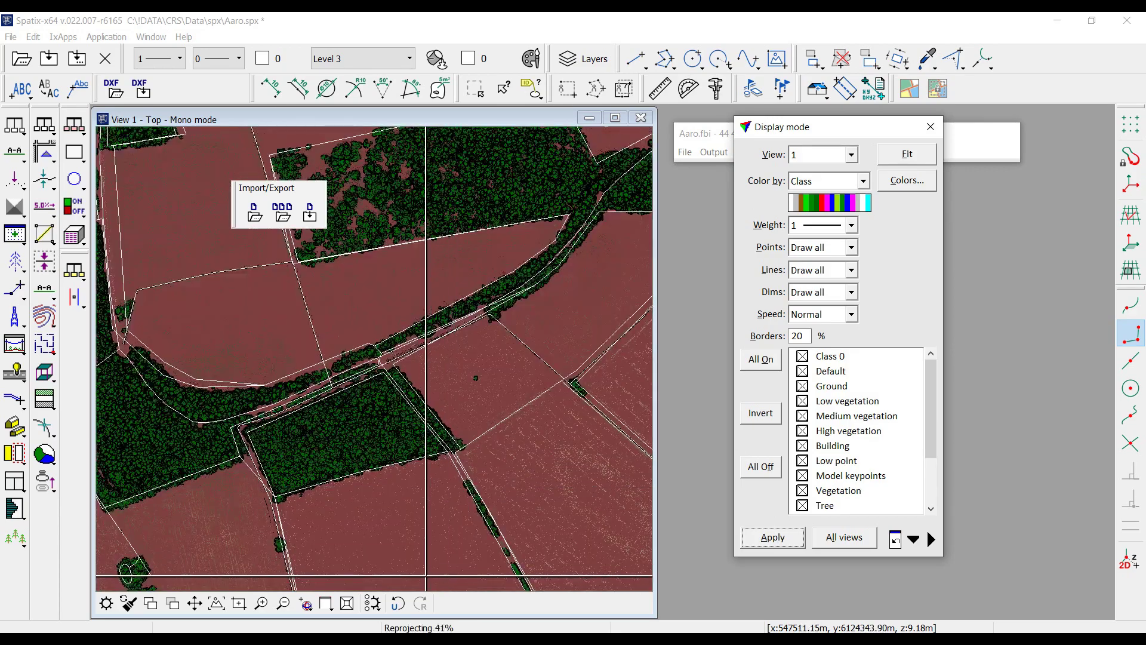
pyautogui.scroll(3, 416, 235)
pyautogui.scroll(-1, 496, 340)
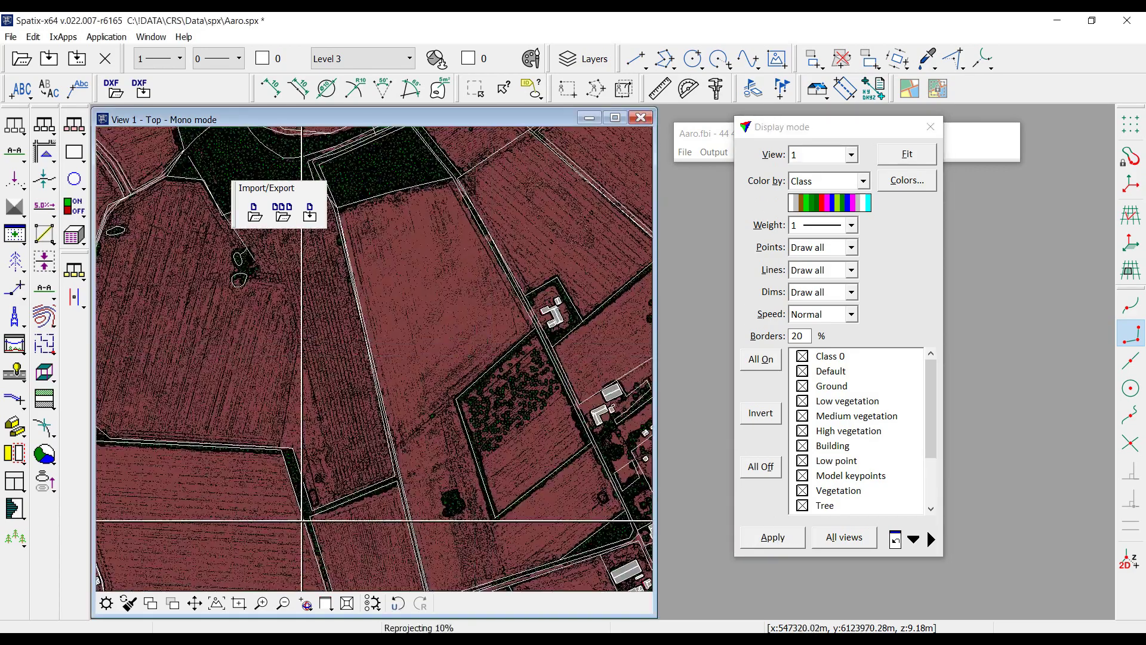
pyautogui.click(217, 605)
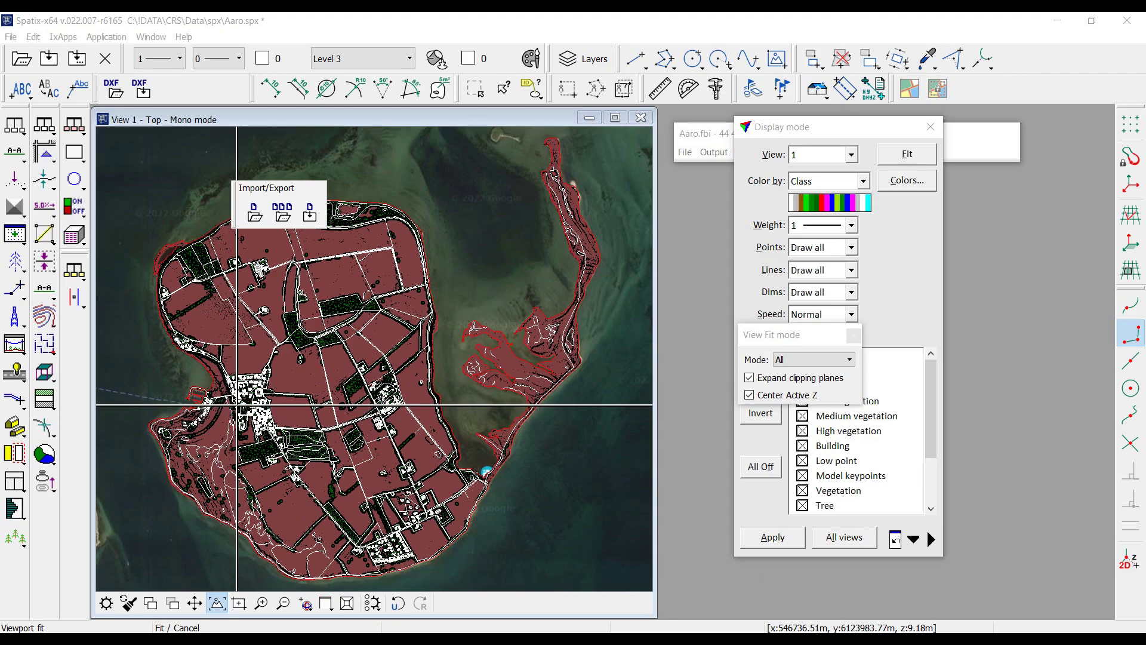
pyautogui.scroll(5, 237, 405)
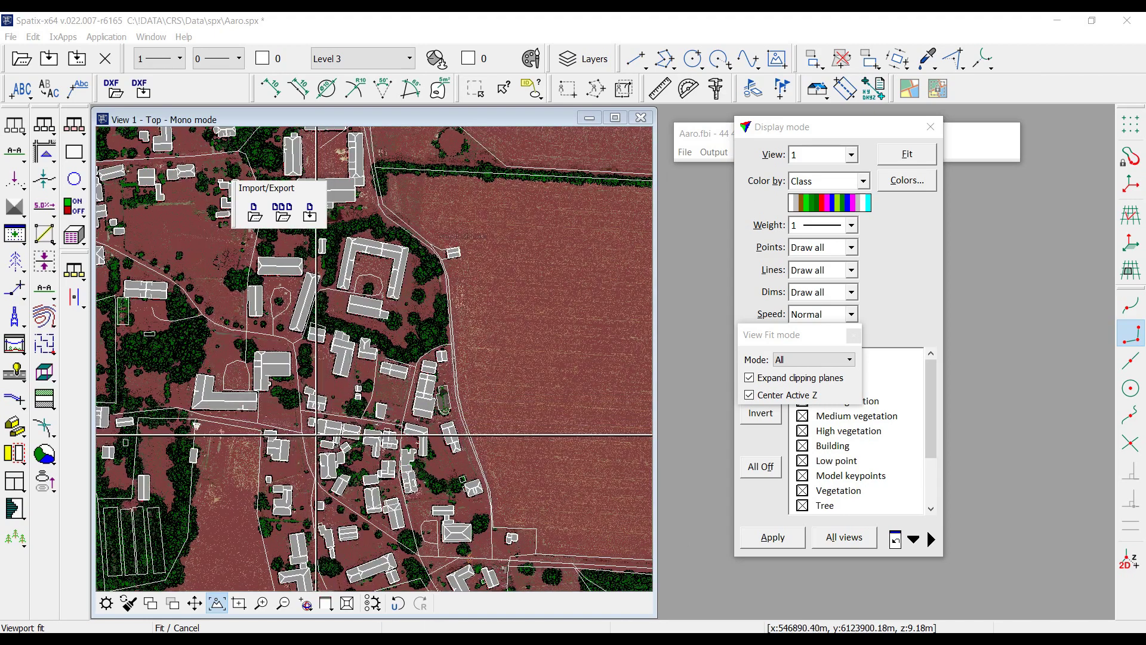
pyautogui.scroll(-3, 351, 407)
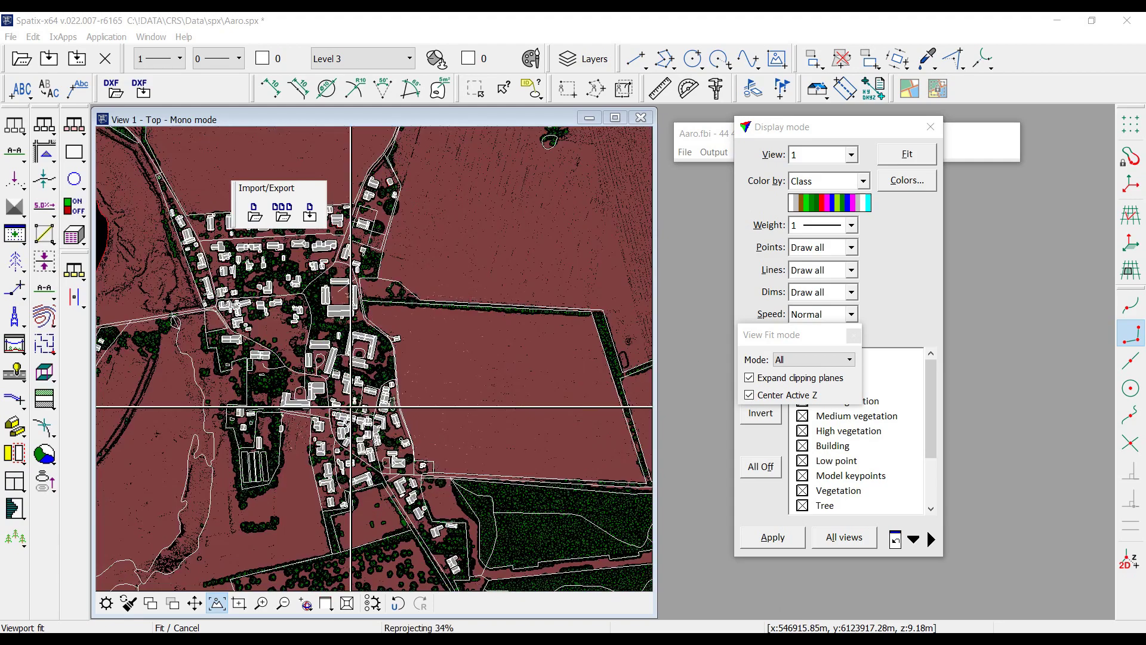
pyautogui.scroll(-2, 351, 406)
pyautogui.scroll(-2, 351, 407)
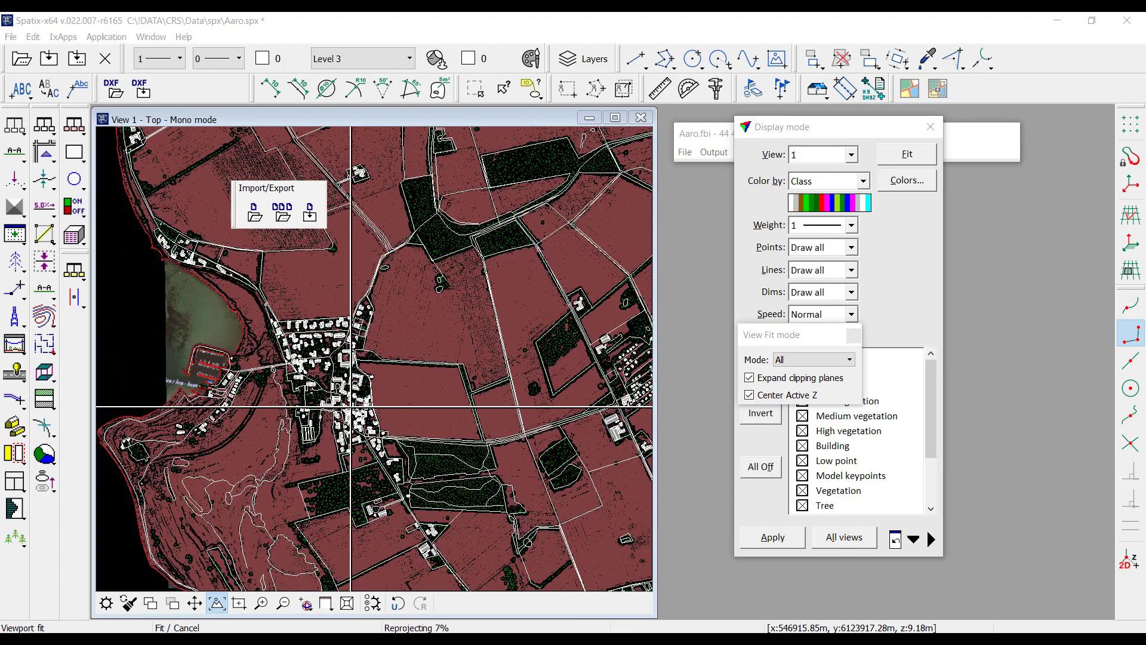
pyautogui.scroll(-2, 351, 406)
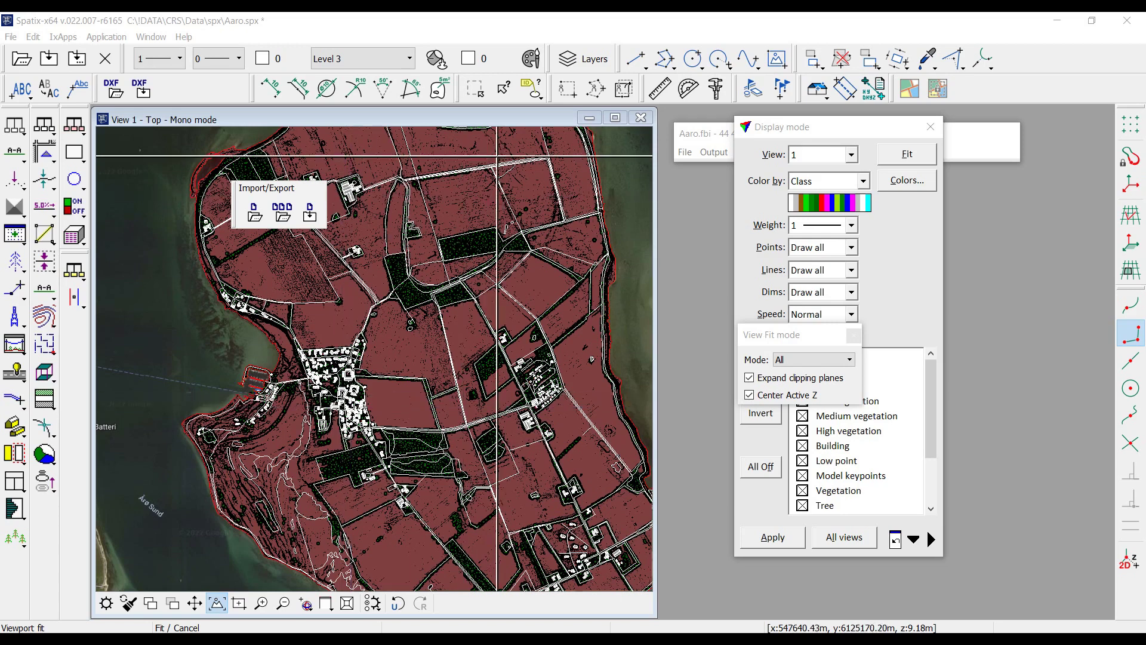
# Select the 397 Level 3 building elements and bring up their ESRI Shape Files WGS84 export settings
pyautogui.click(475, 89)
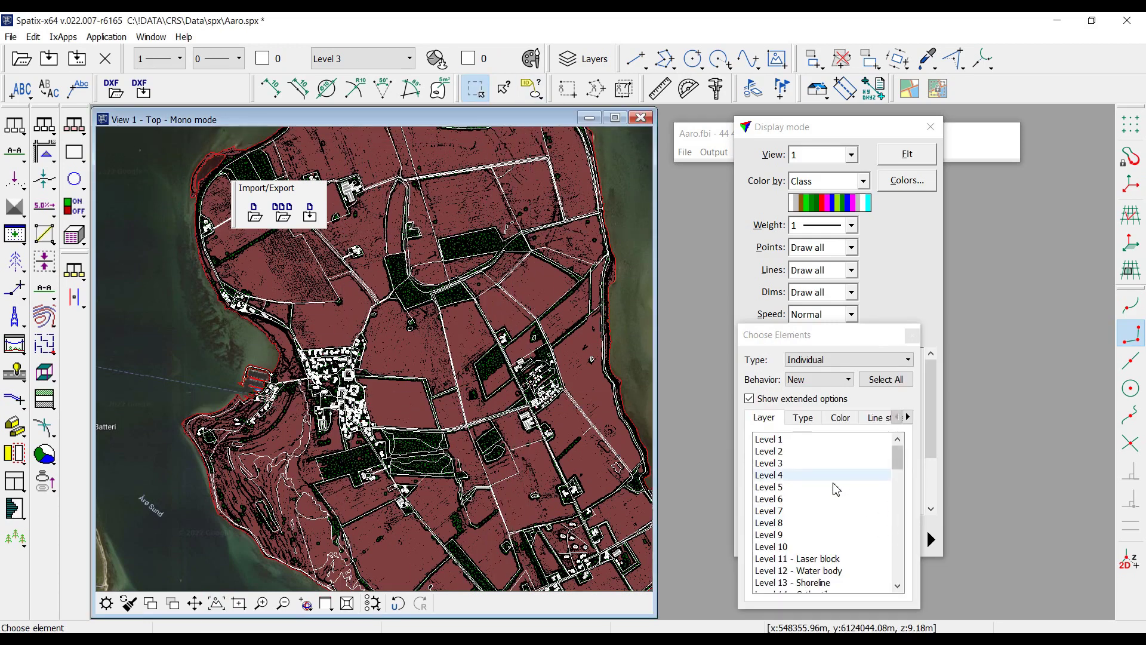
pyautogui.click(770, 464)
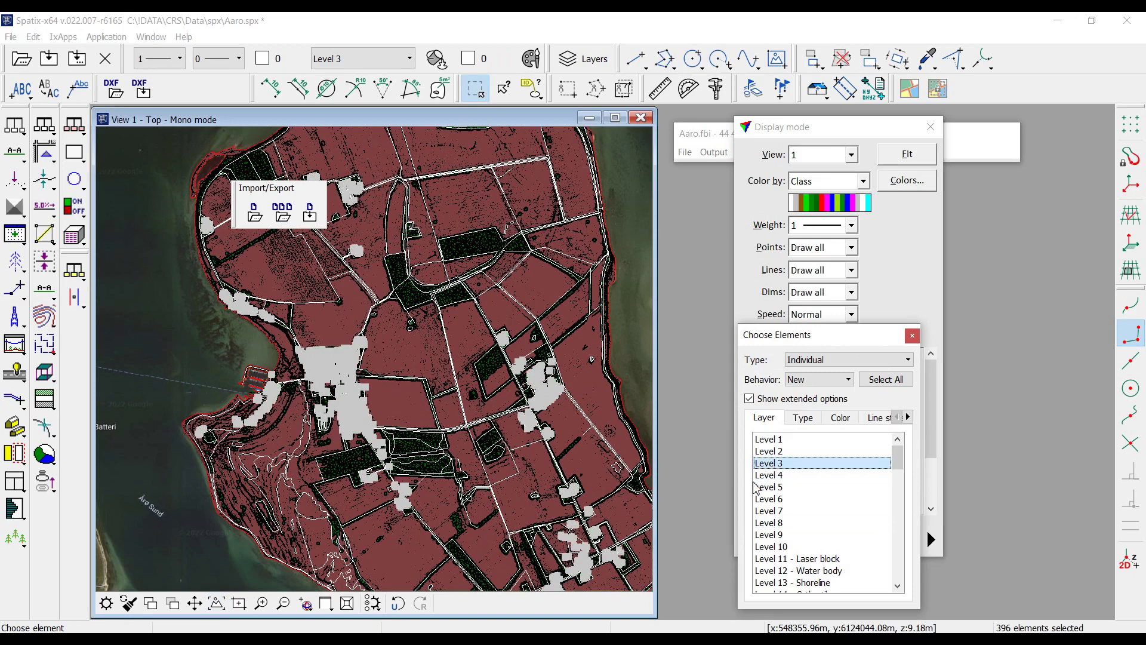
pyautogui.click(528, 453)
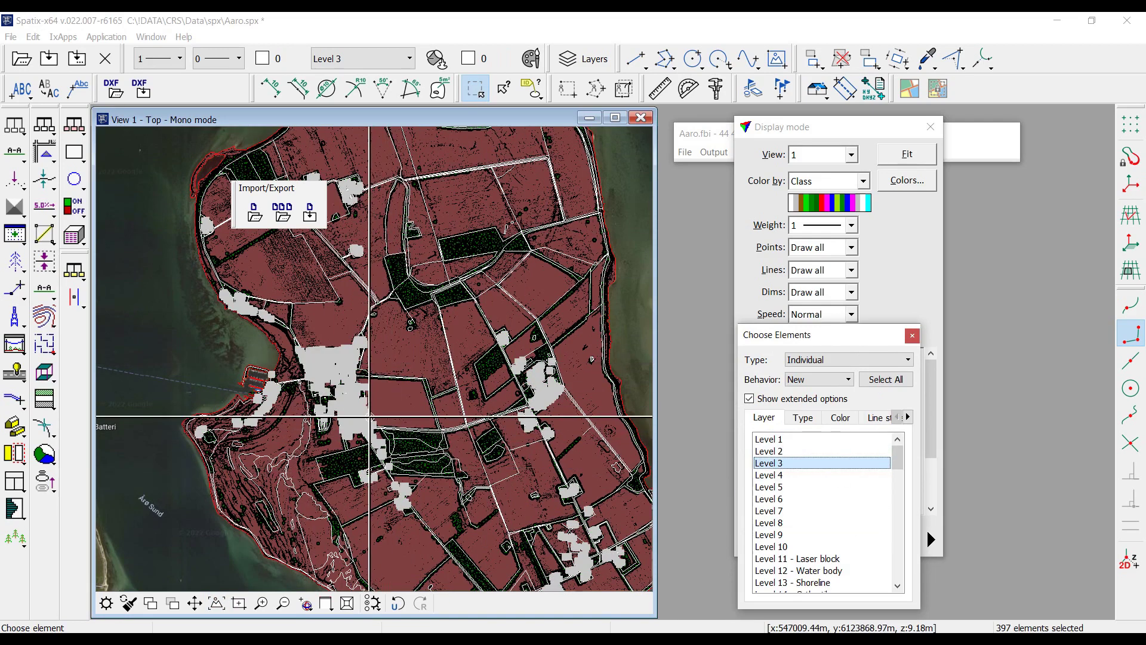
pyautogui.click(311, 215)
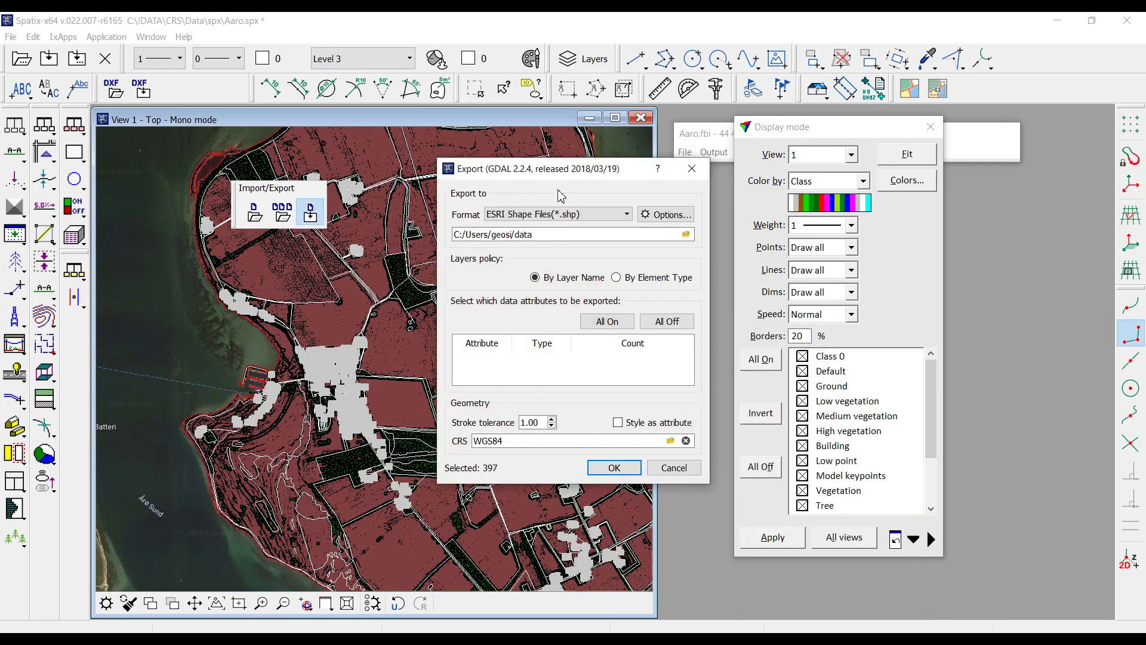
# Export the selected elements as WGS84 ESRI shapefiles into C:/!DATA/CRS/Export
pyautogui.moveTo(565, 174); pyautogui.dragTo(554, 175)
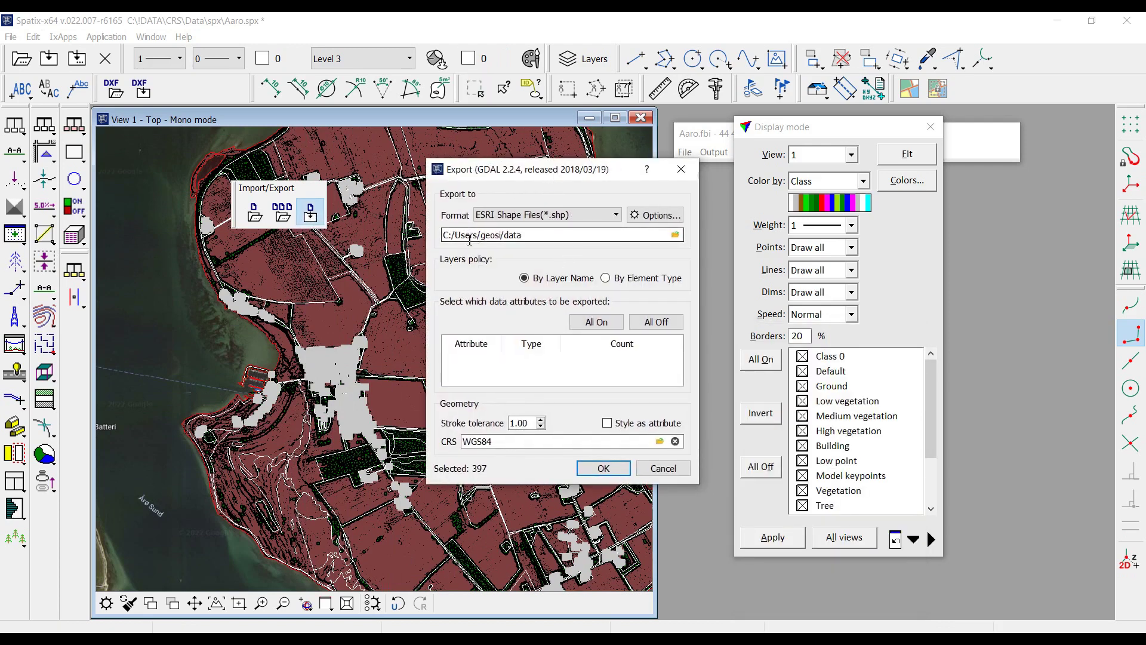
pyautogui.click(674, 235)
pyautogui.click(418, 240)
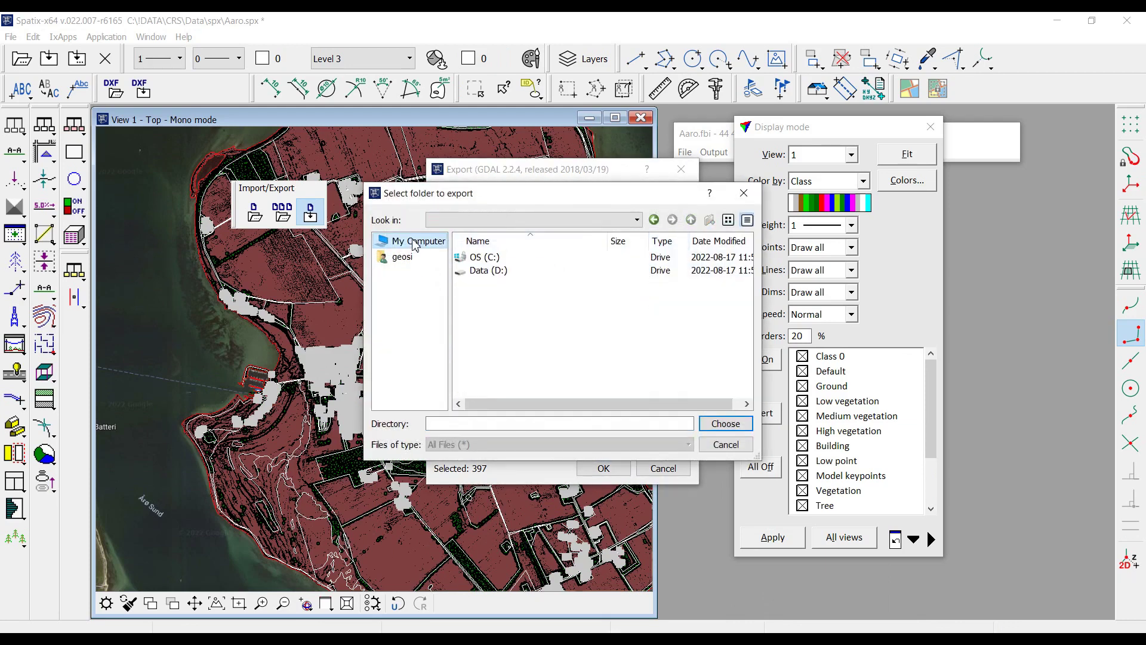
pyautogui.doubleClick(484, 257)
pyautogui.click(483, 256)
pyautogui.doubleClick(483, 256)
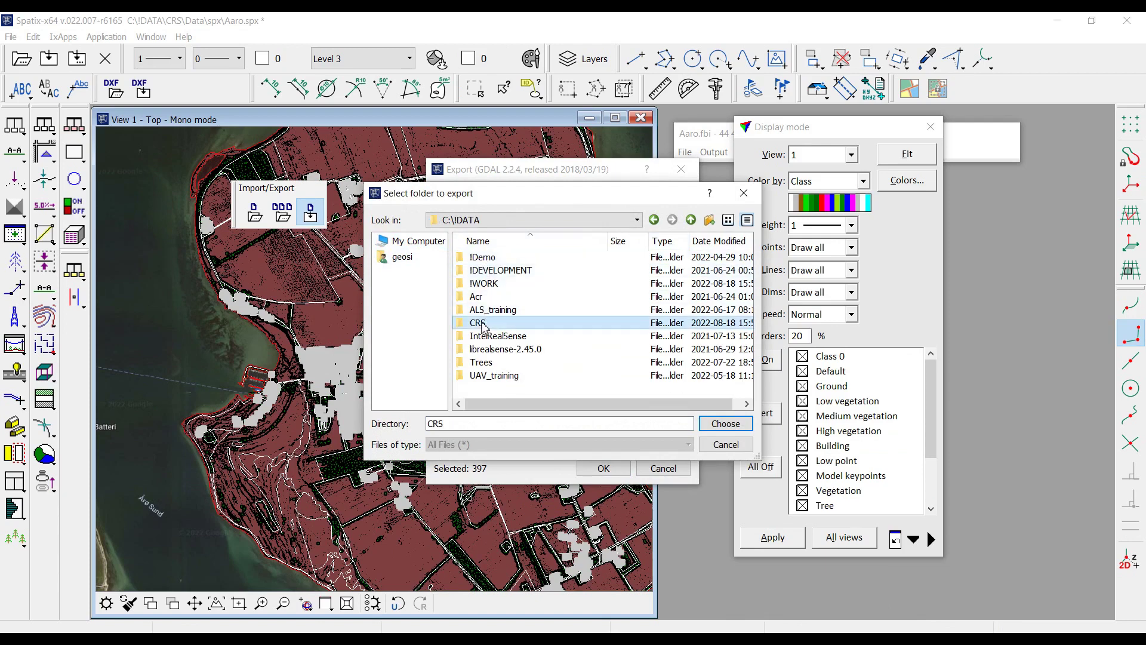
pyautogui.doubleClick(487, 327)
pyautogui.click(482, 270)
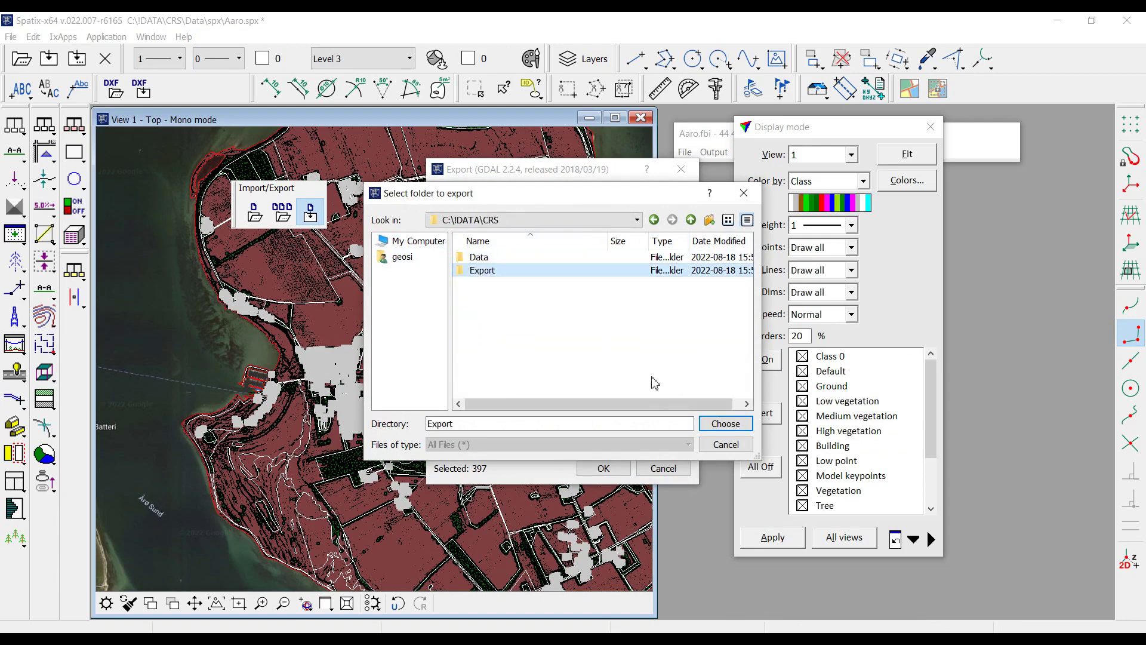
pyautogui.click(717, 426)
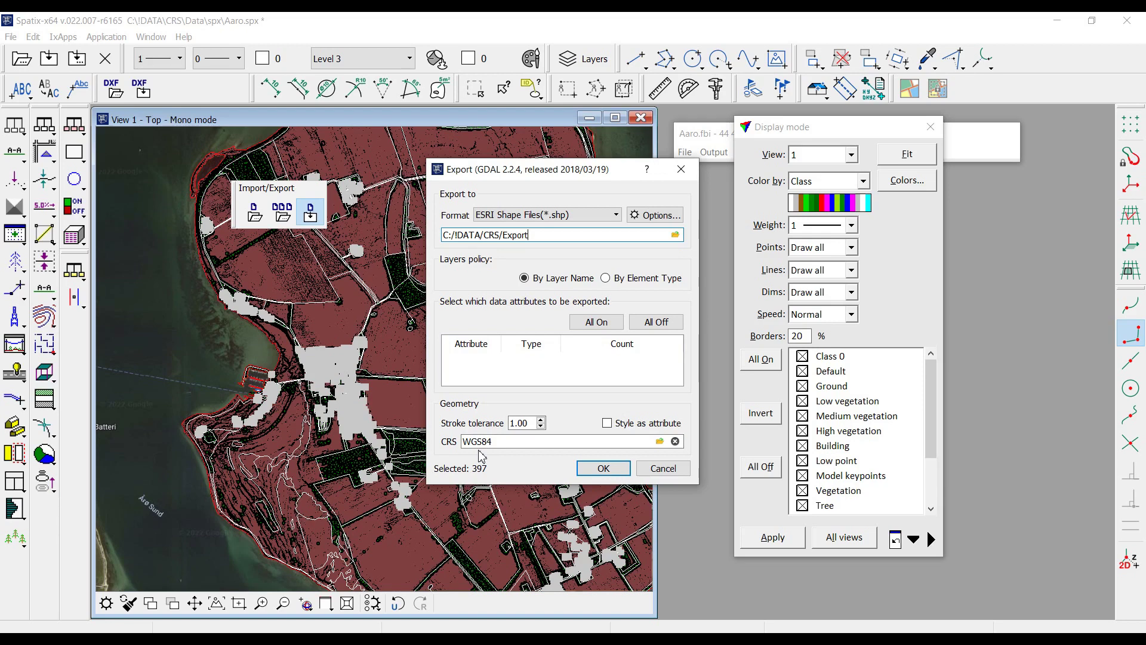
pyautogui.click(603, 469)
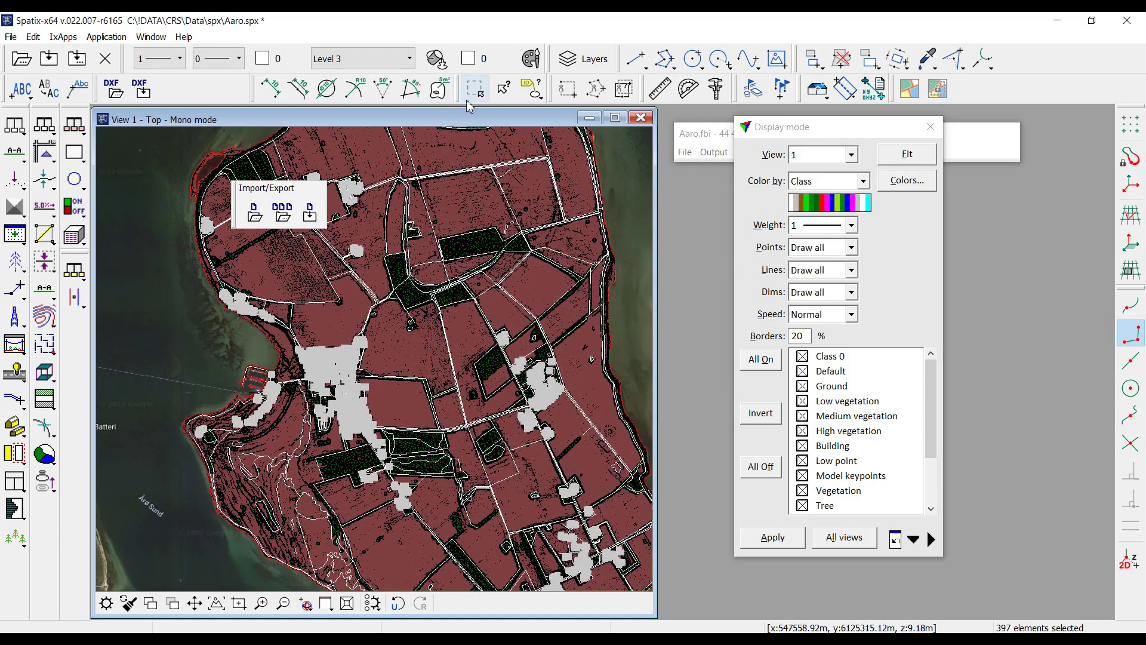
# Confirm in File Explorer that C:\!DATA\CRS\Export holds the five Level 3 shapefile files, then minimize it
pyautogui.click(483, 95)
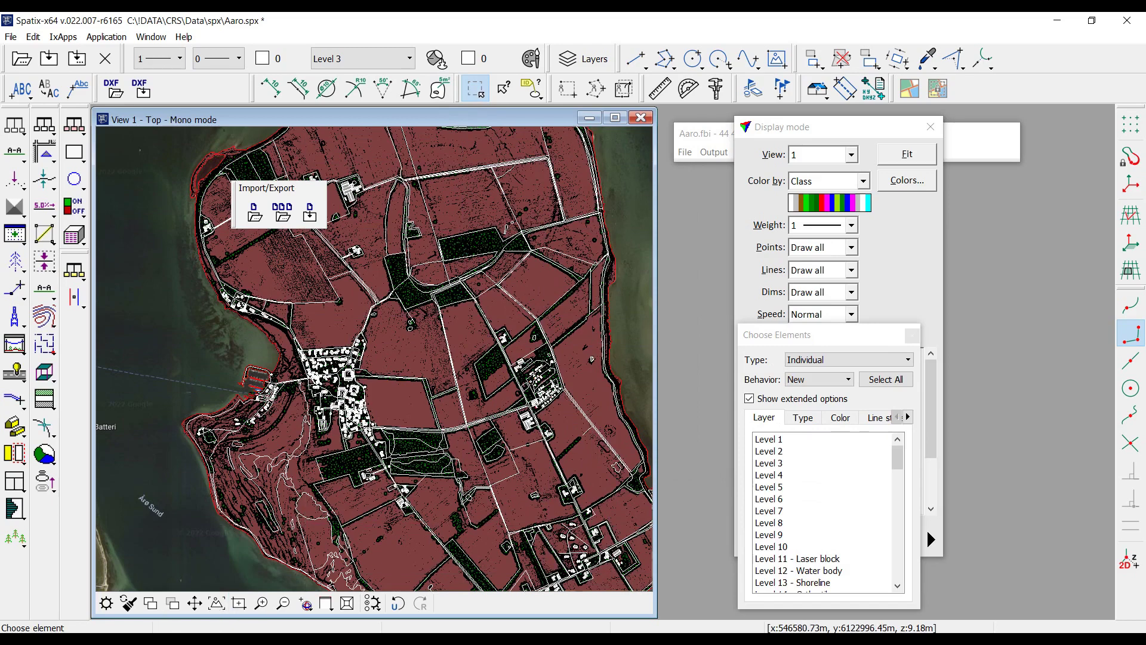
pyautogui.hotkey('alt', 'Tab')
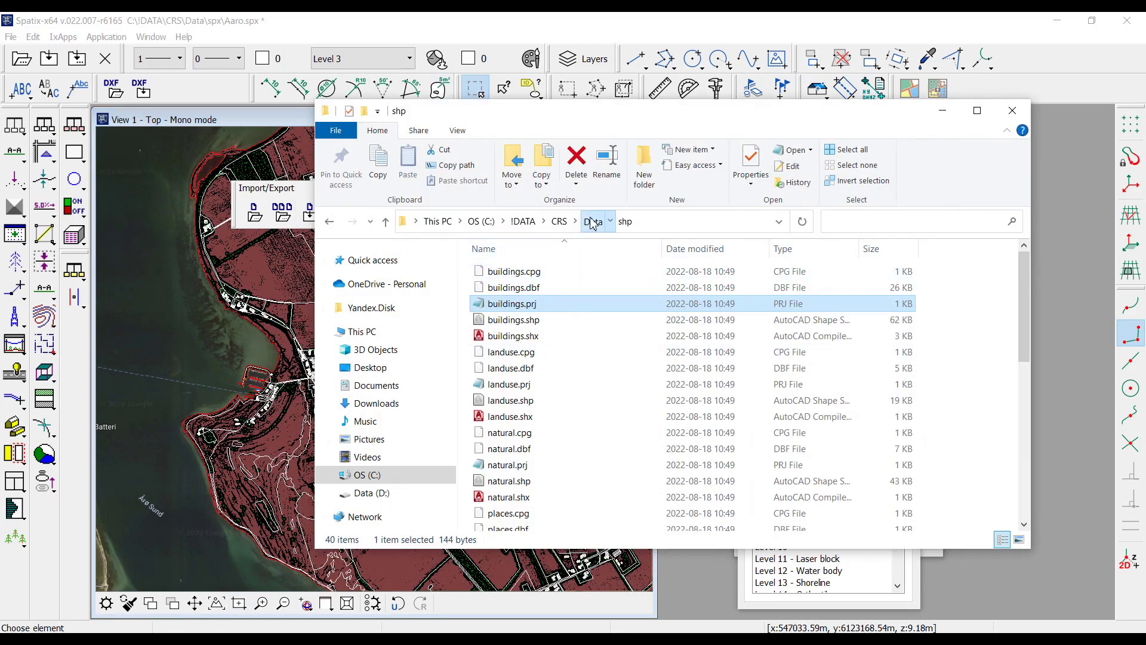
pyautogui.click(593, 222)
pyautogui.click(559, 221)
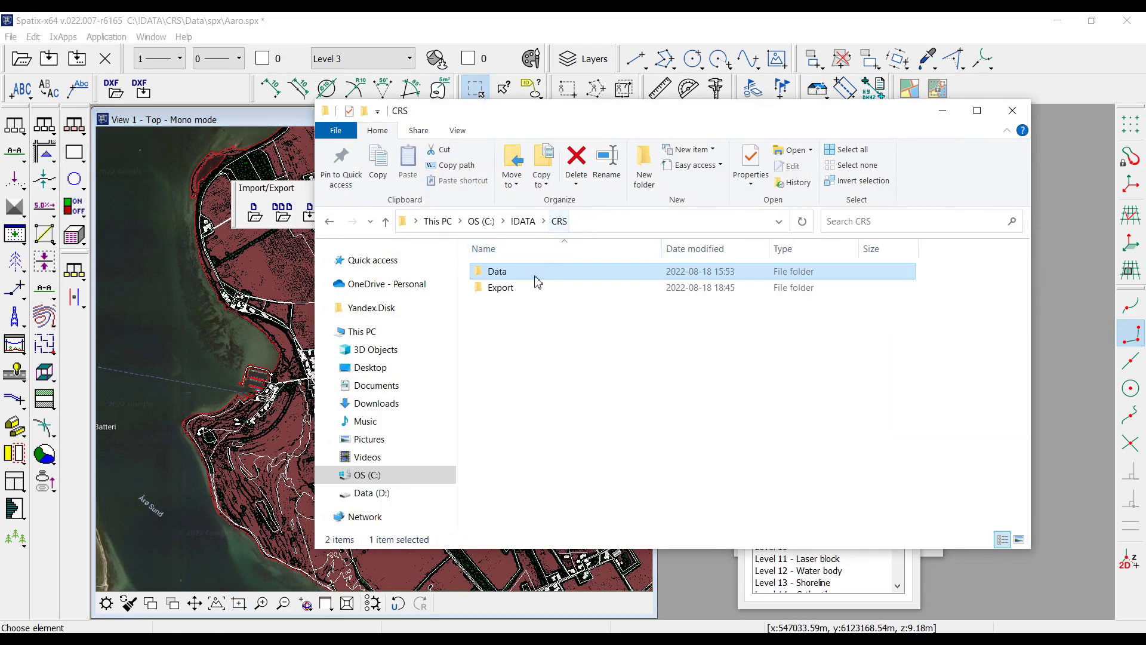
pyautogui.doubleClick(505, 288)
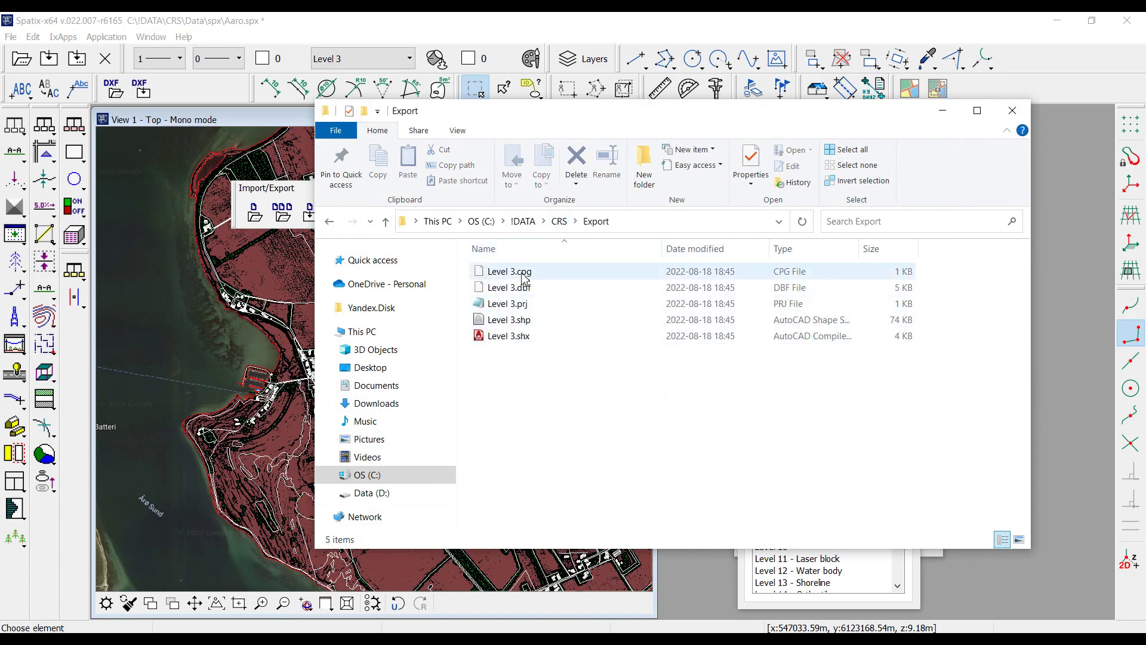
pyautogui.click(943, 113)
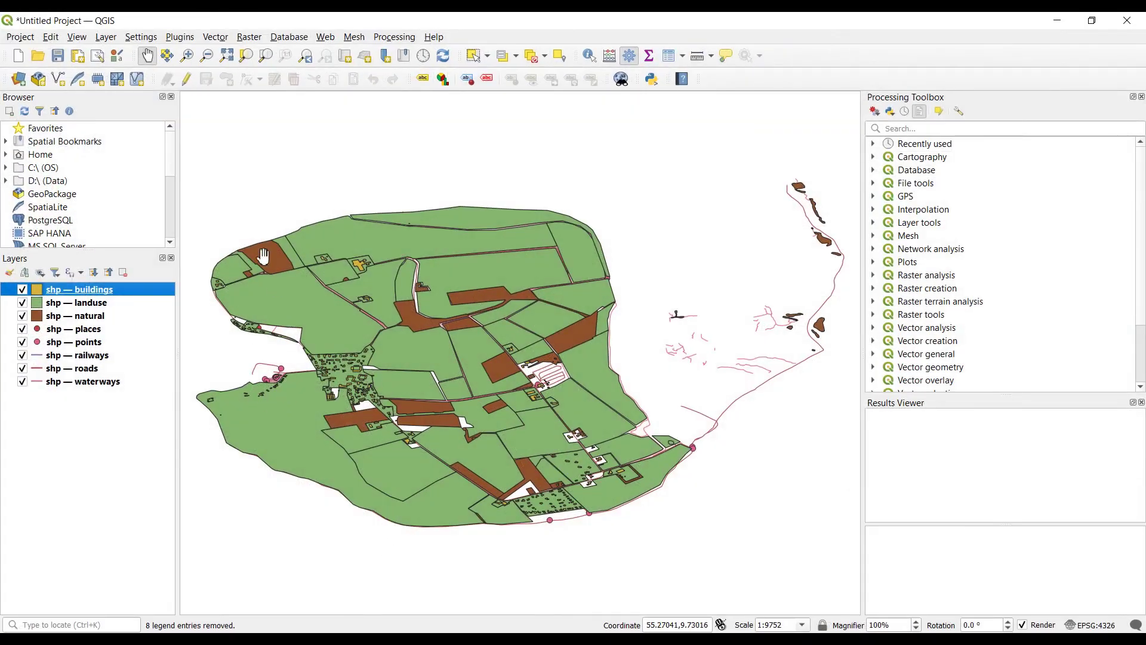
# Add C:\!DATA\CRS\Export\Level 3.shp to QGIS as a new Level 3 vector layer
pyautogui.click(19, 79)
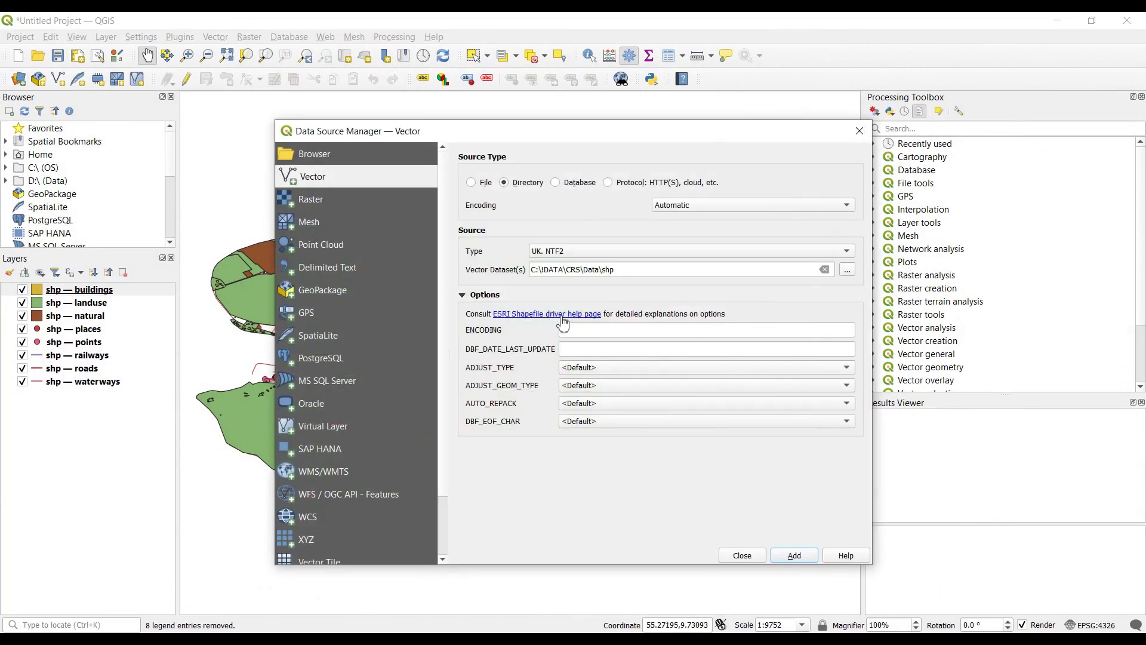
pyautogui.click(478, 184)
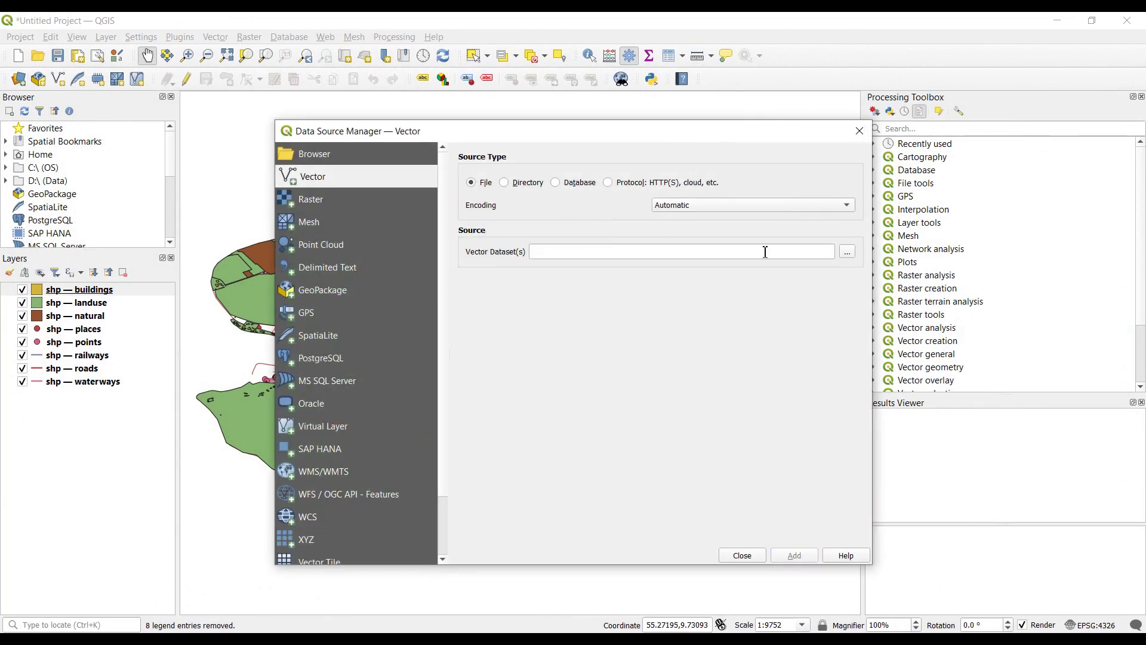
pyautogui.click(847, 253)
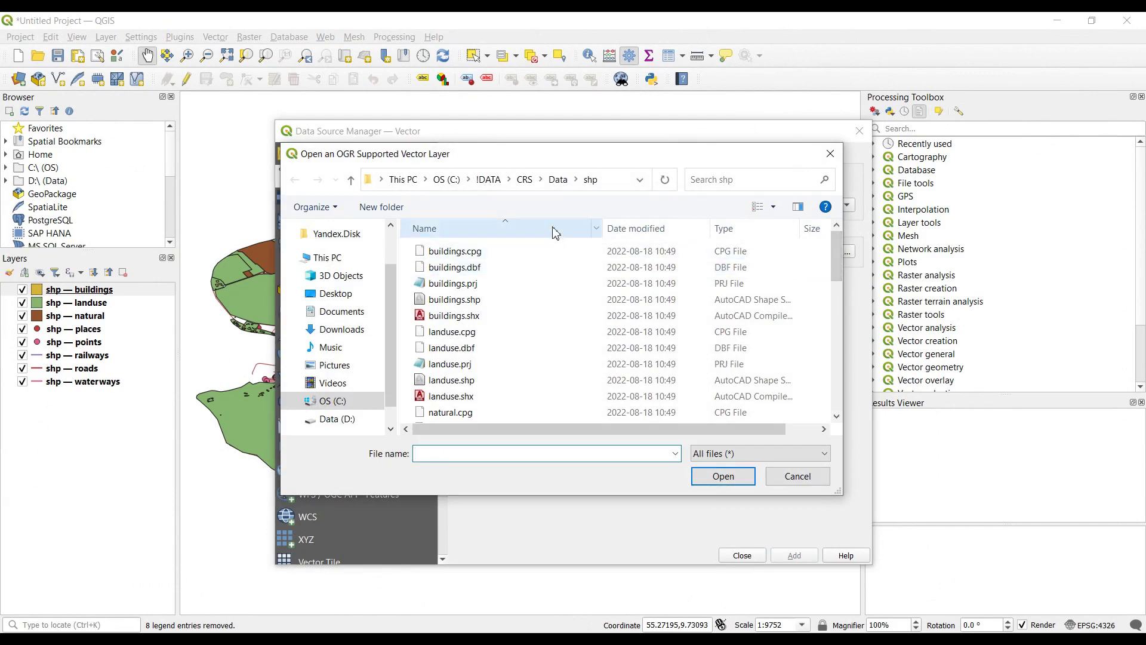
pyautogui.click(524, 179)
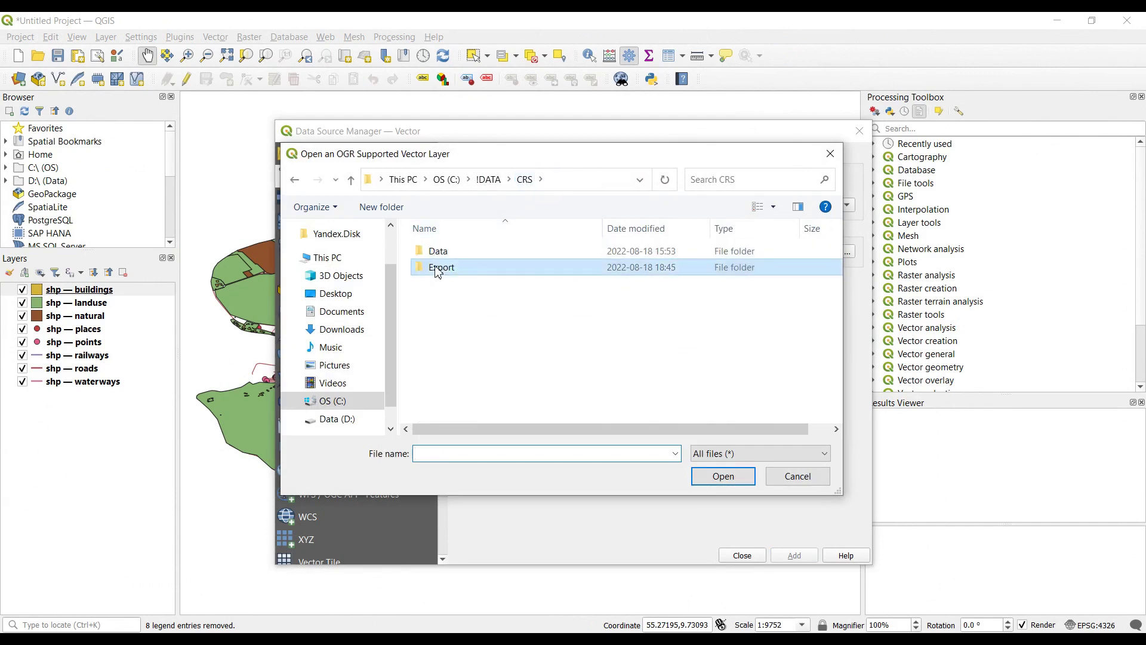
pyautogui.doubleClick(440, 267)
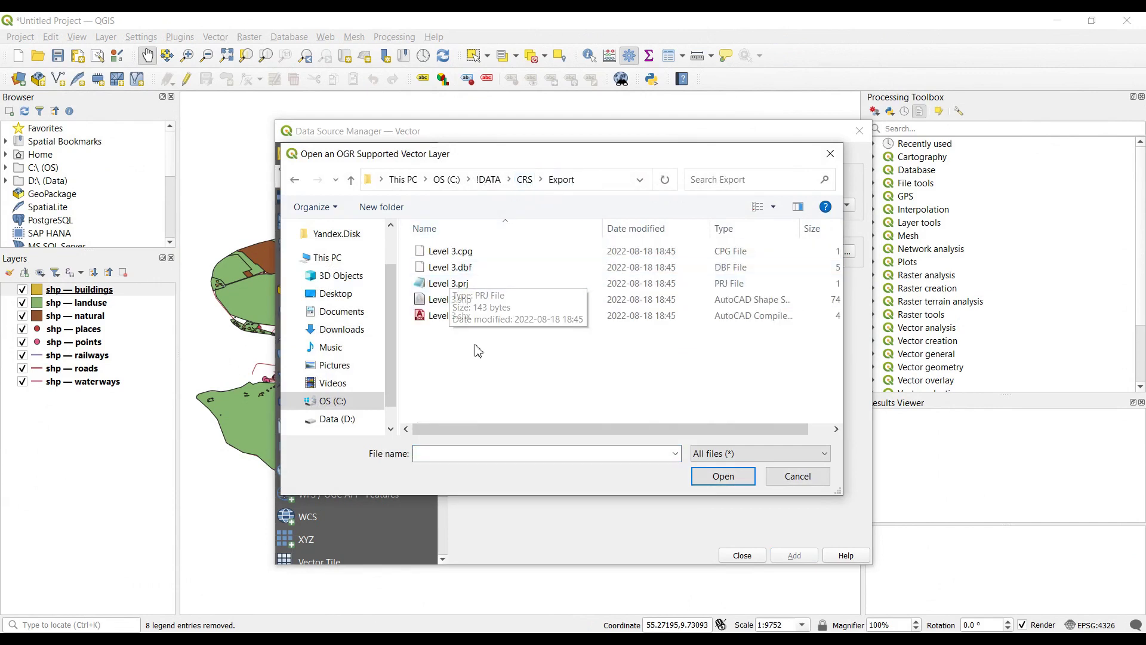
pyautogui.click(456, 301)
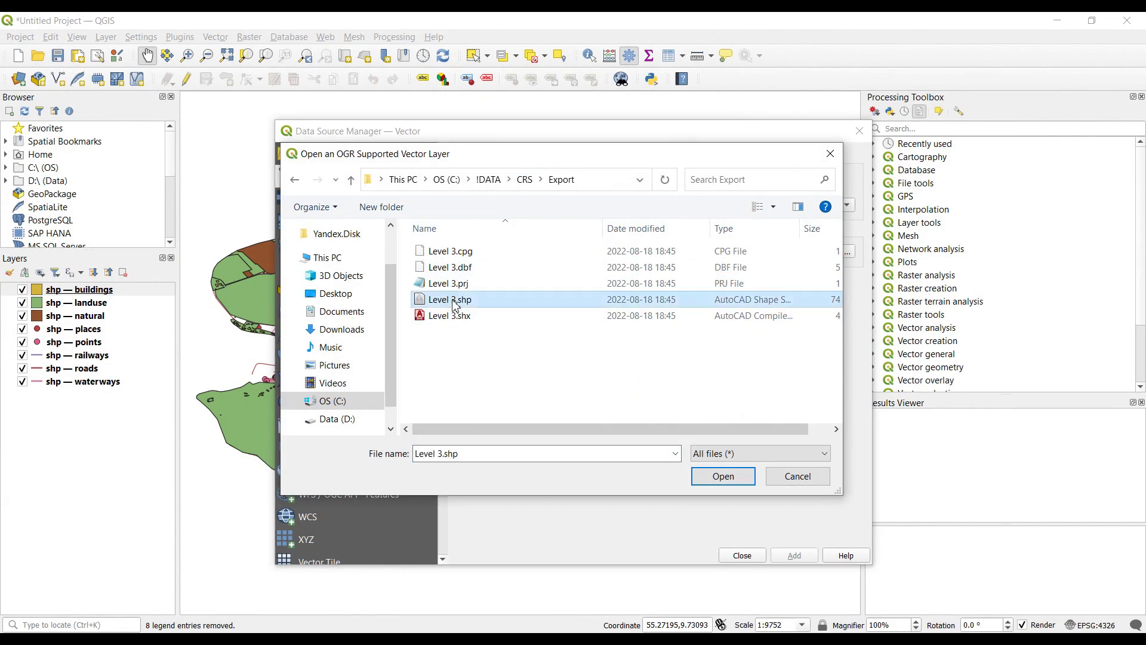
pyautogui.click(724, 475)
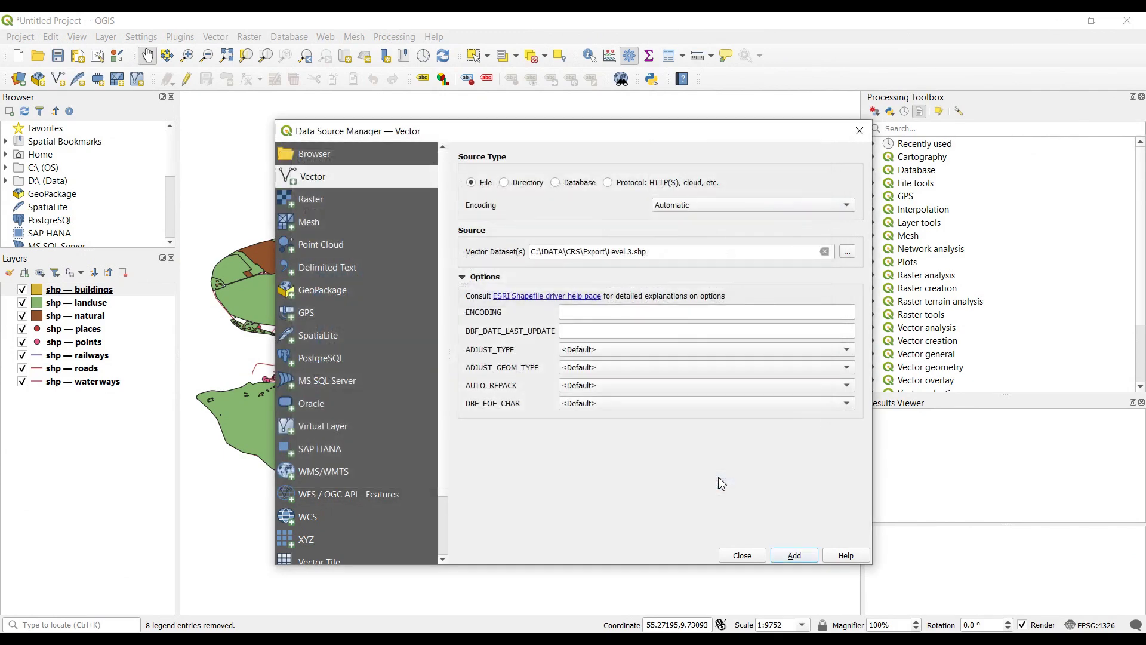
pyautogui.click(790, 556)
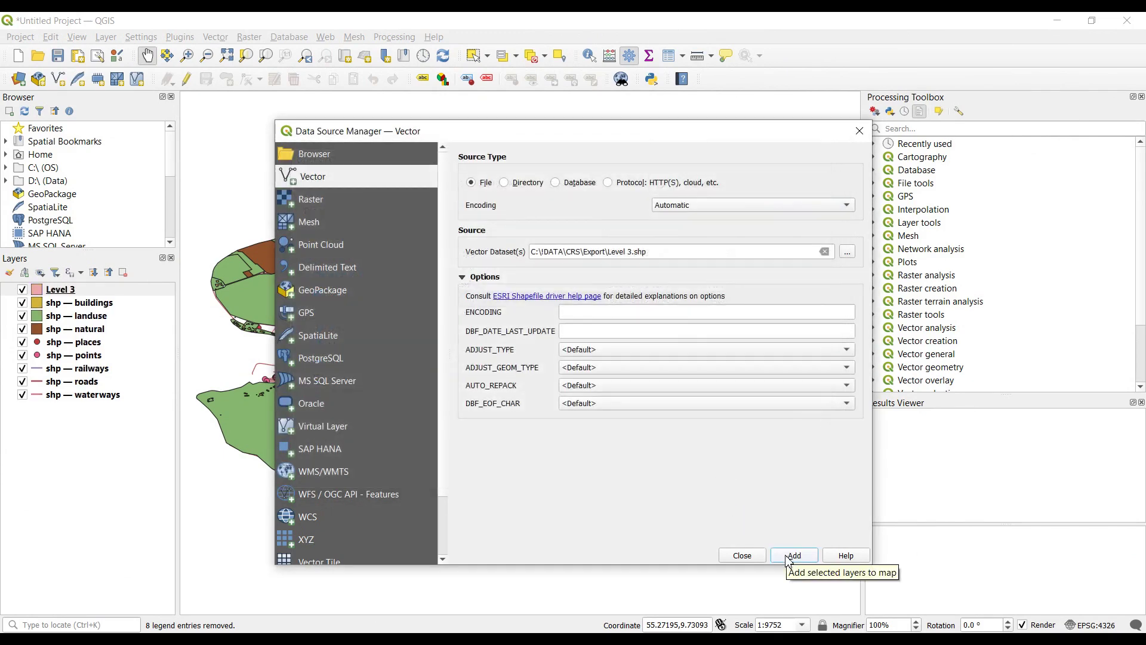
# Zoom into the village and toggle Level 3 to compare its pink footprints with the yellow OSM buildings
pyautogui.click(858, 132)
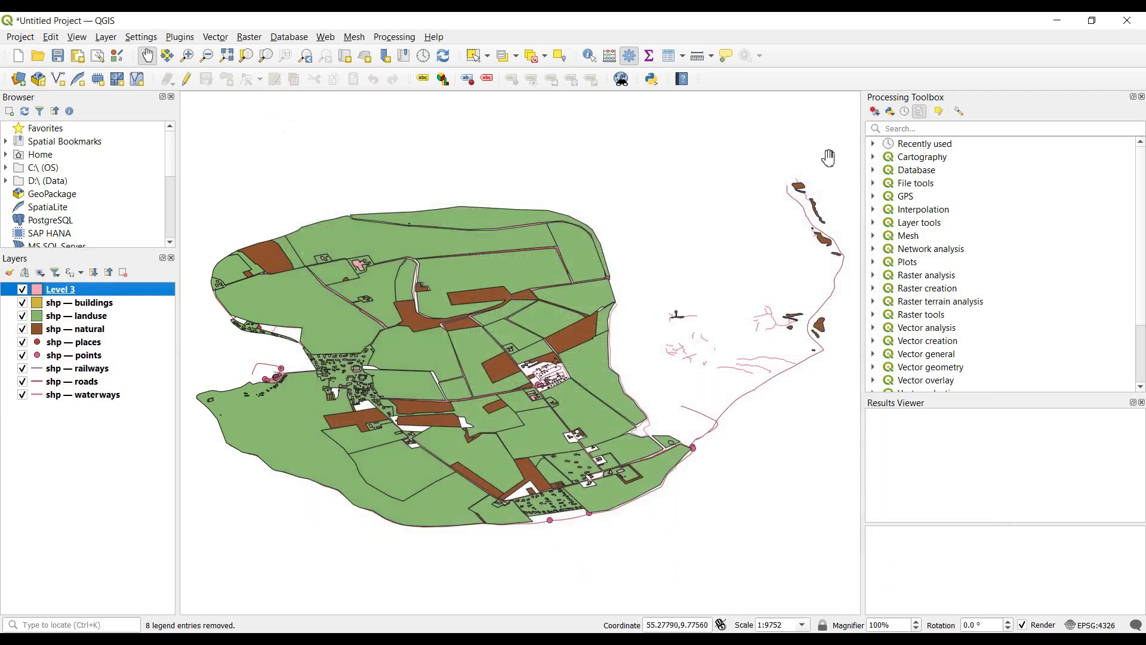
pyautogui.scroll(2, 308, 374)
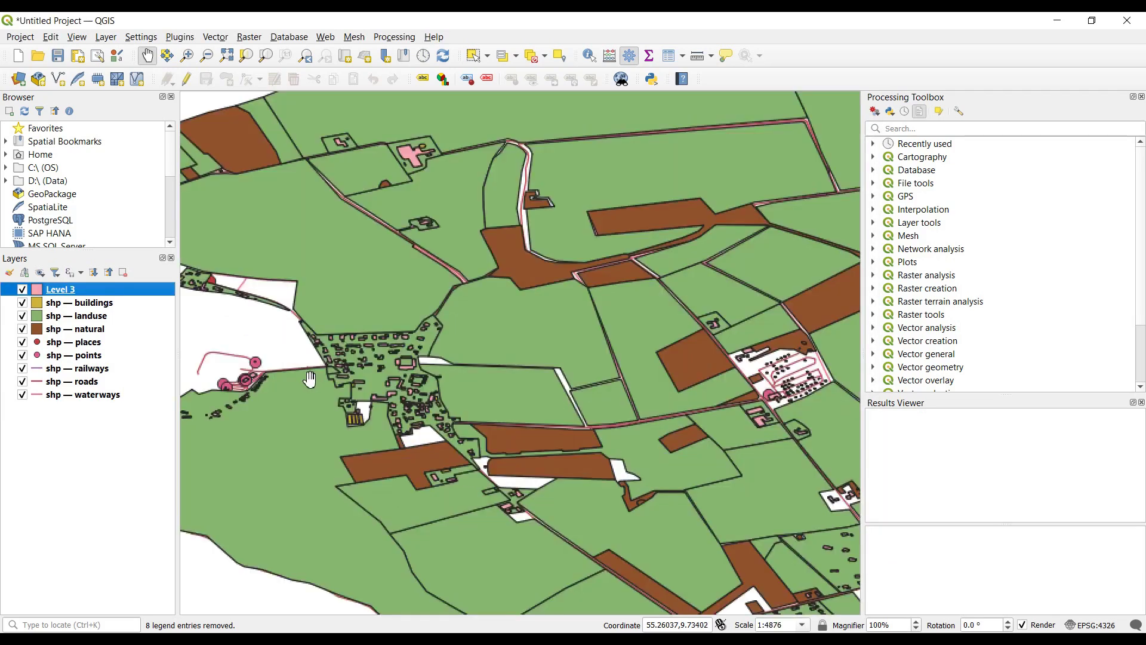
pyautogui.scroll(1, 385, 443)
pyautogui.scroll(-1, 475, 418)
pyautogui.scroll(2, 467, 302)
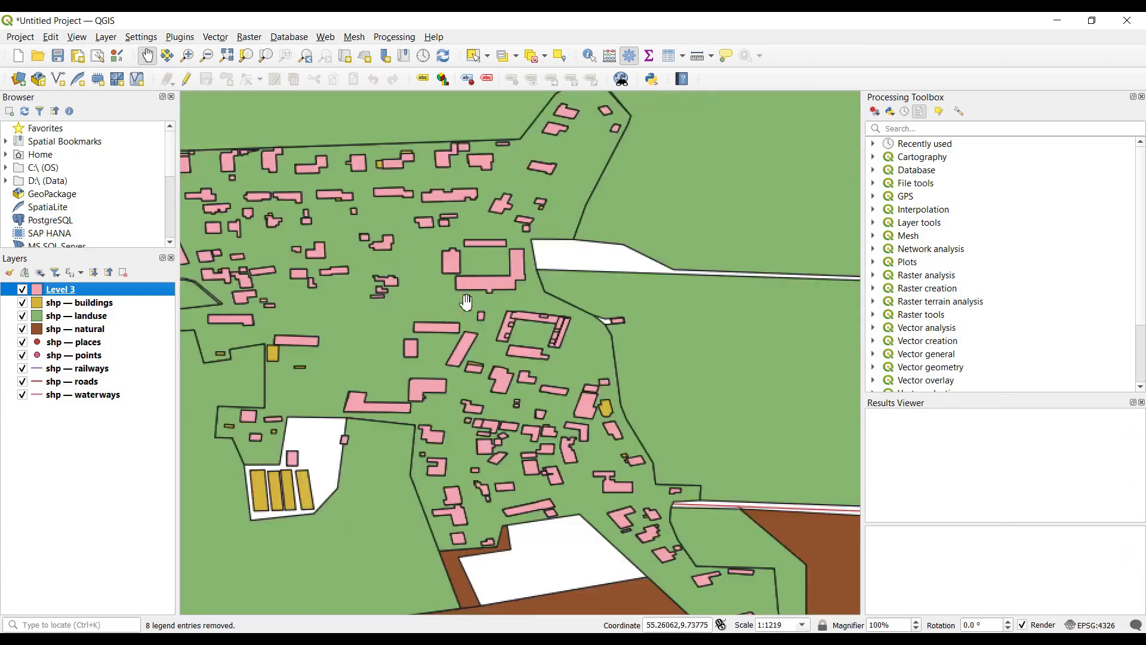
pyautogui.scroll(2, 533, 429)
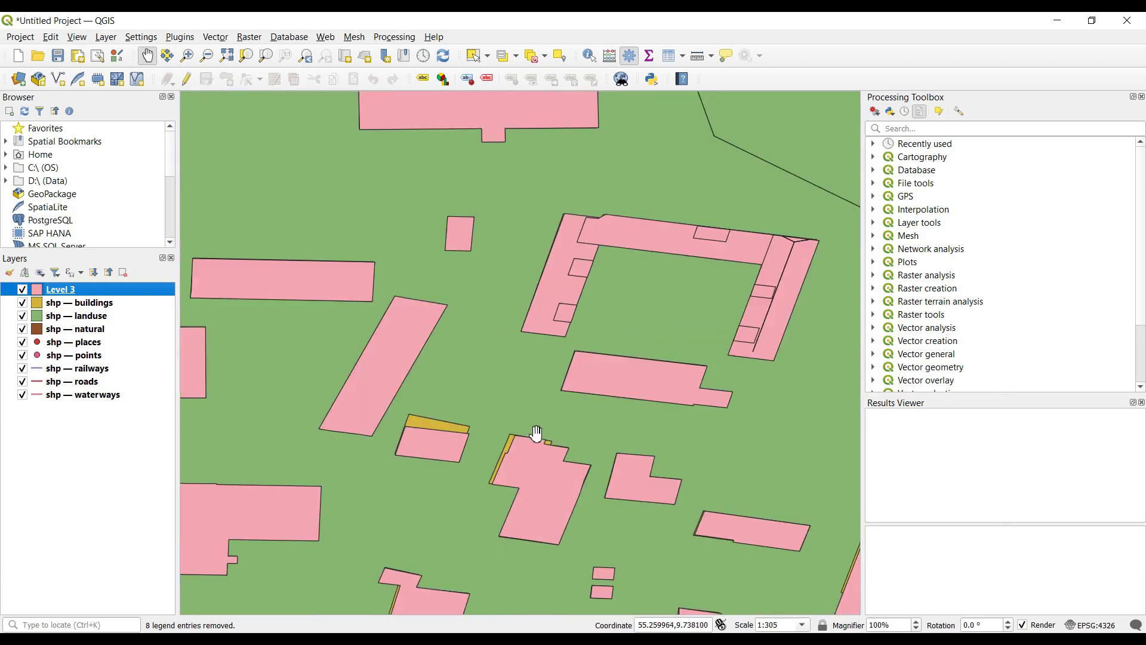
pyautogui.scroll(-1, 534, 344)
pyautogui.scroll(-1, 544, 429)
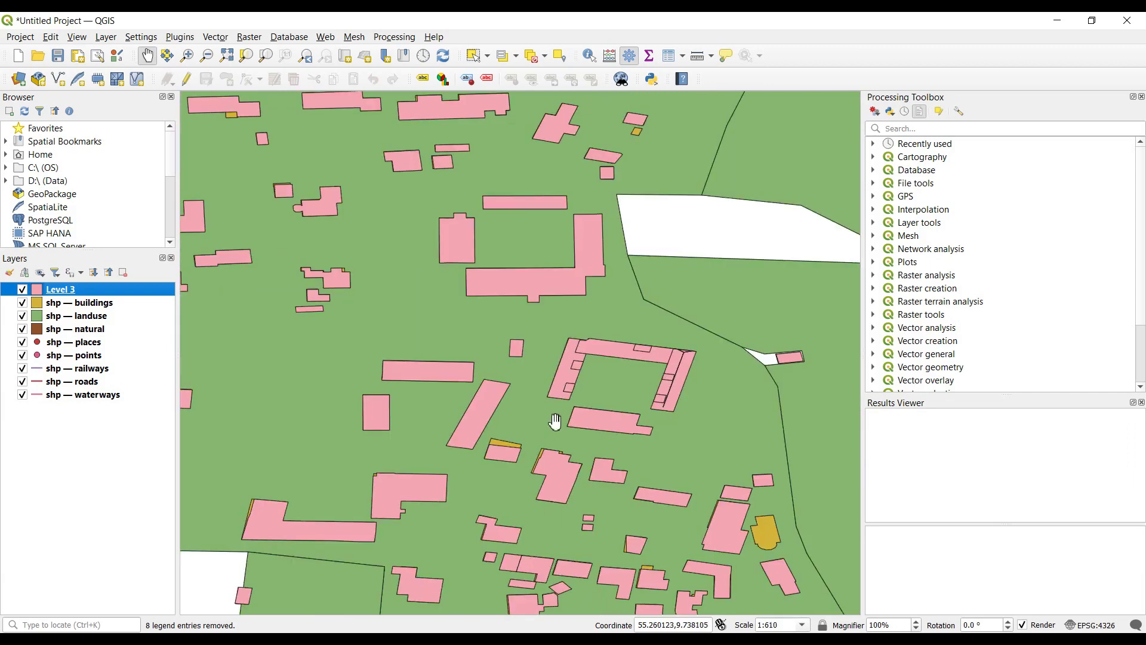
pyautogui.click(23, 290)
pyautogui.click(23, 290)
pyautogui.click(23, 290)
pyautogui.click(23, 290)
# Compare another row of buildings, then leave Level 3 switched off and zoom out
pyautogui.moveTo(308, 244); pyautogui.dragTo(461, 490)
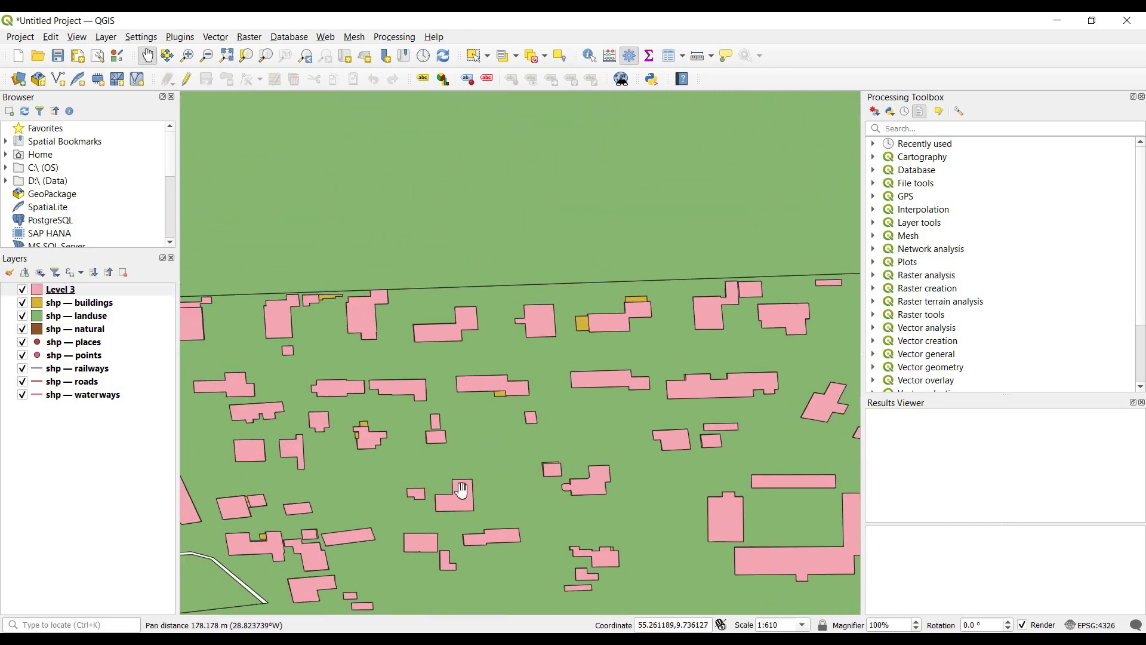
pyautogui.click(23, 290)
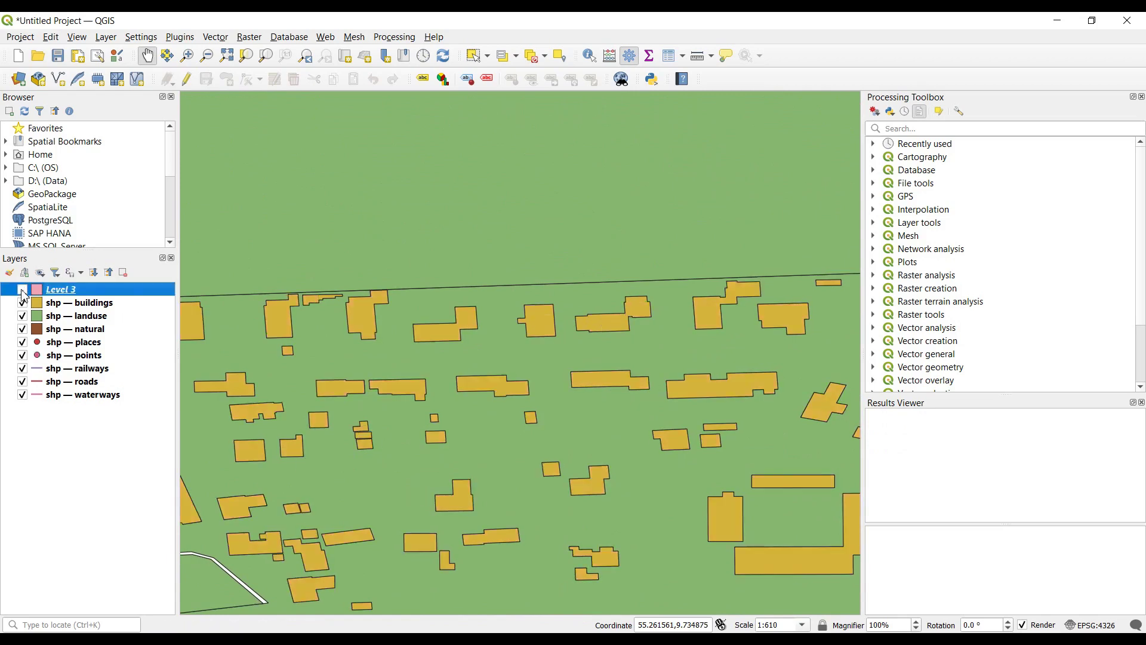
pyautogui.click(22, 290)
pyautogui.click(23, 290)
pyautogui.scroll(-4, 371, 334)
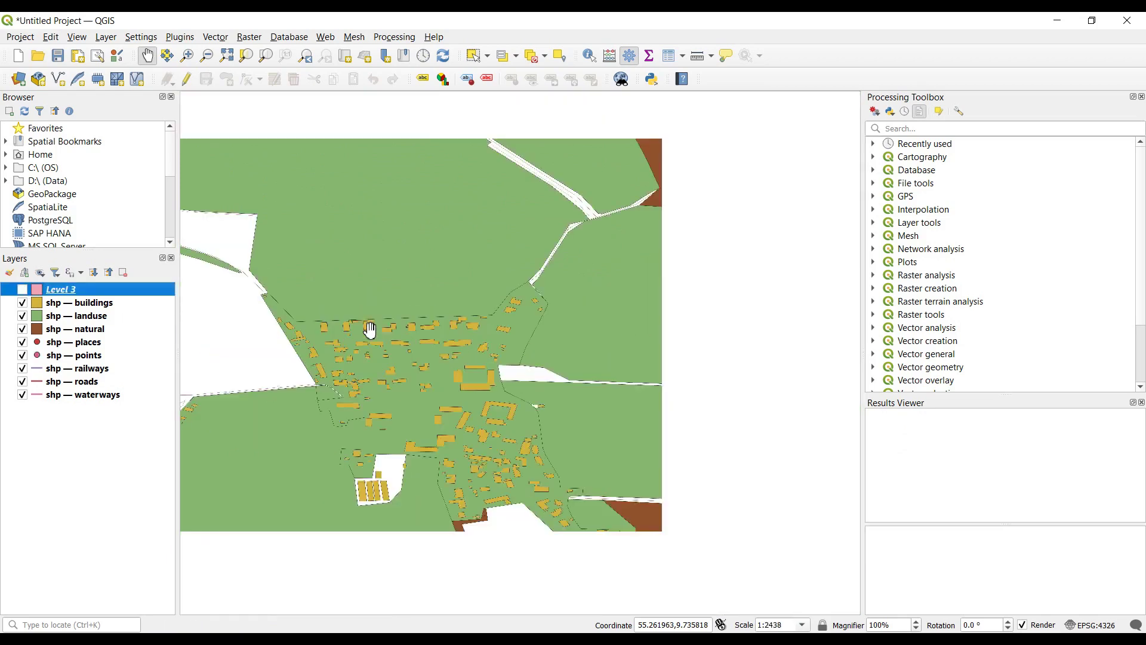